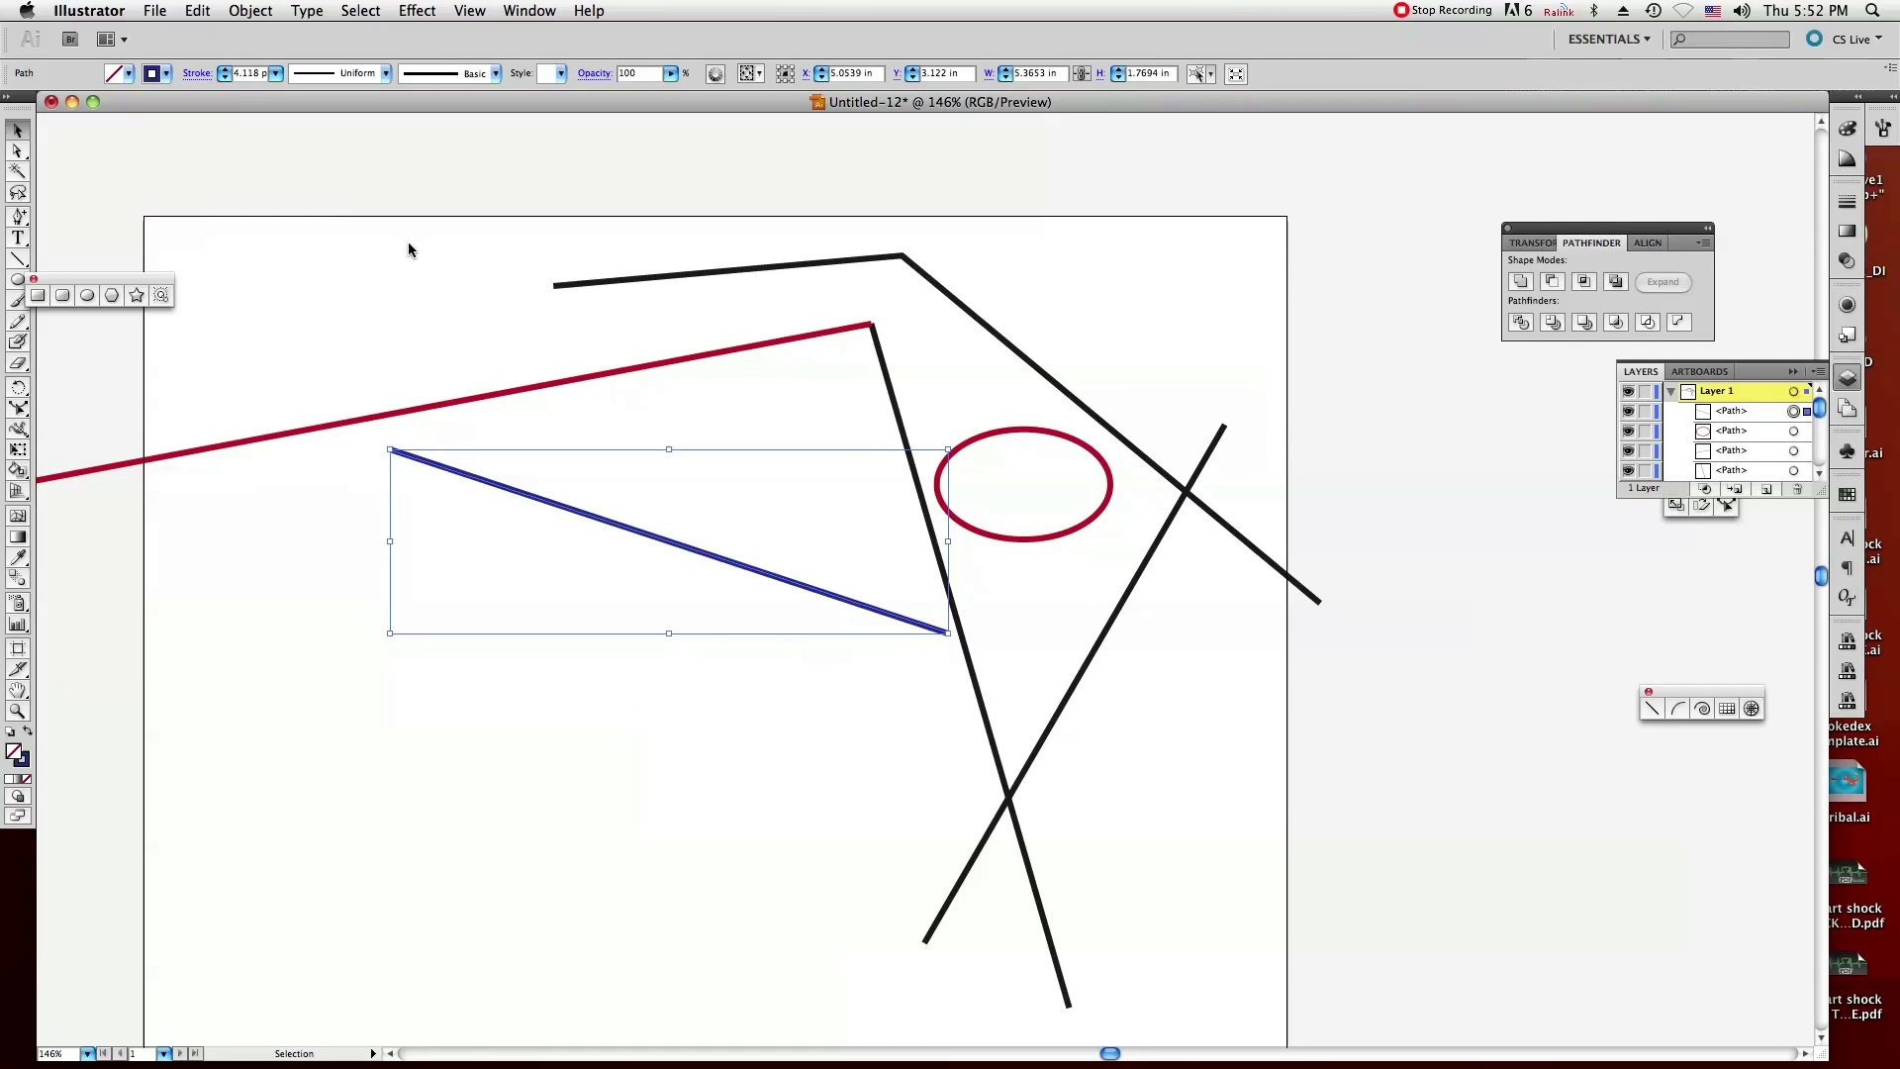
# Try selecting the blue line, black polyline and all paths, then clear the selection.
pyautogui.click(424, 270)
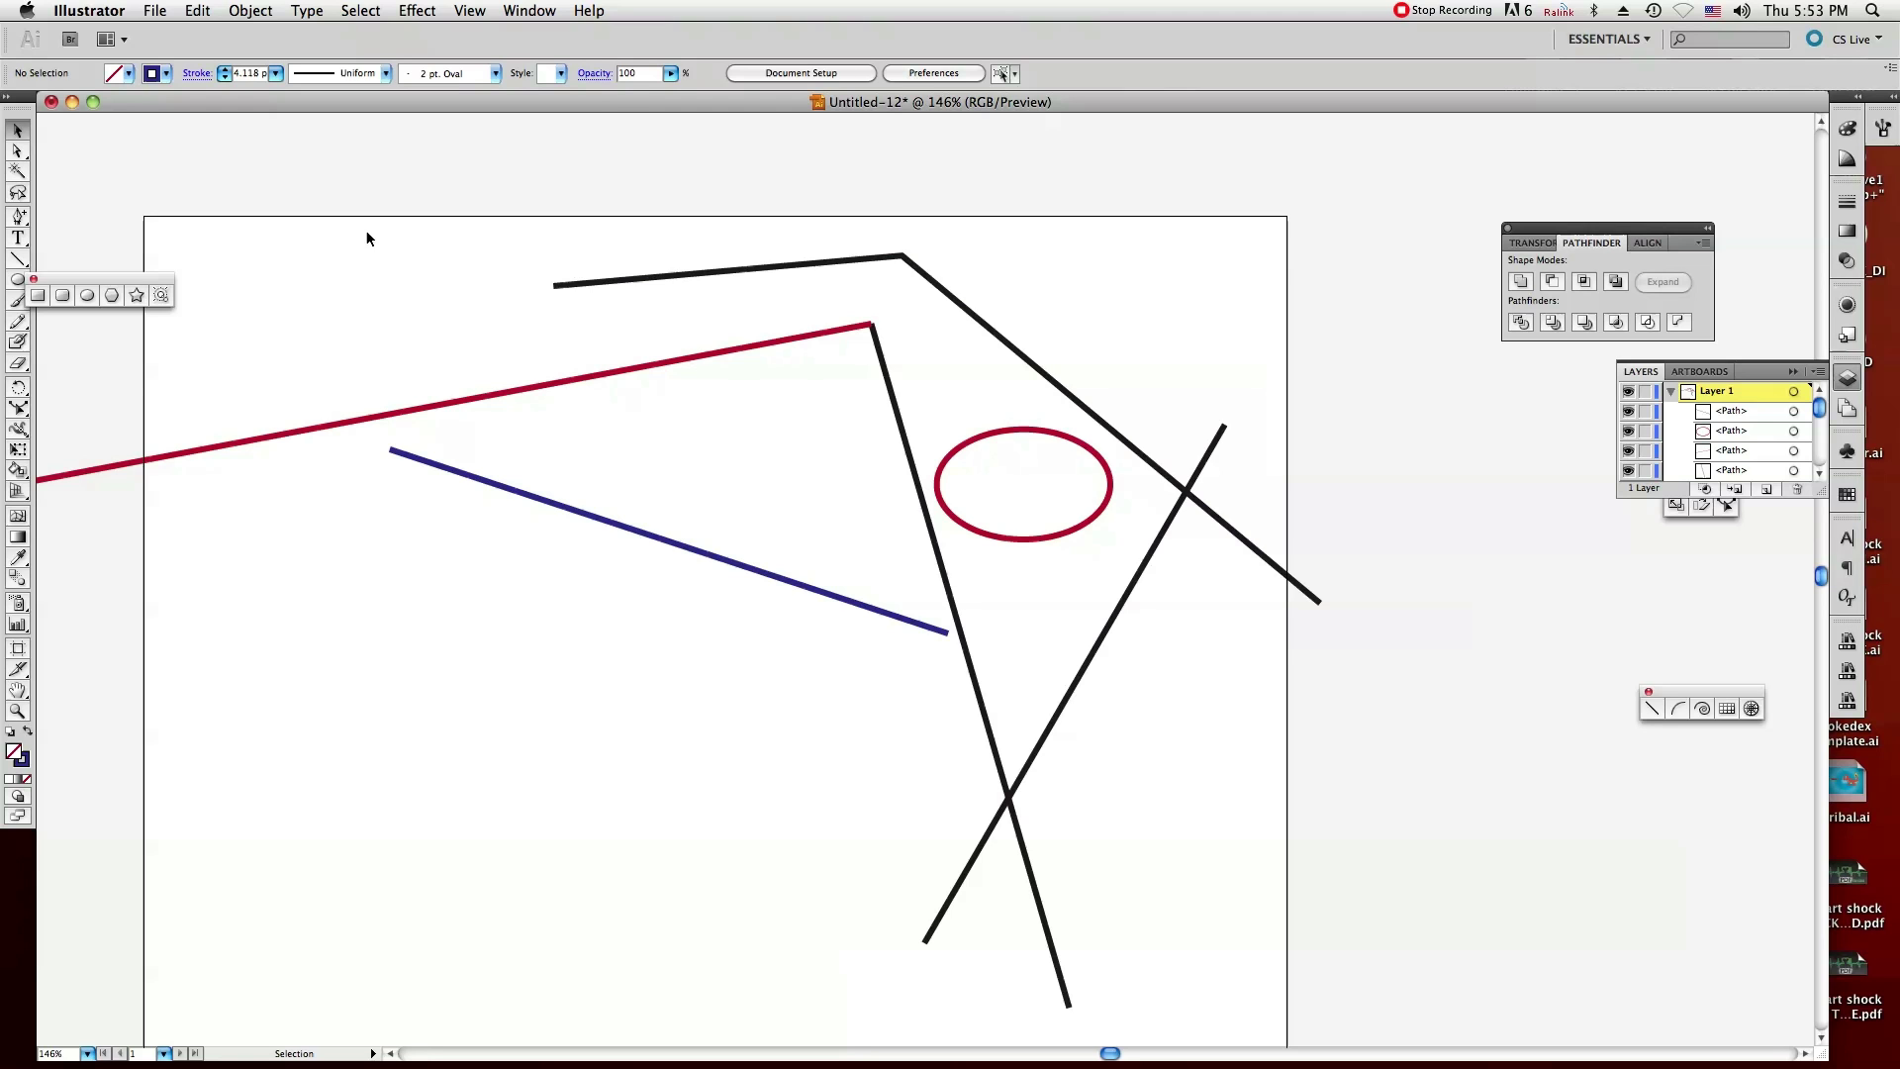
pyautogui.click(657, 281)
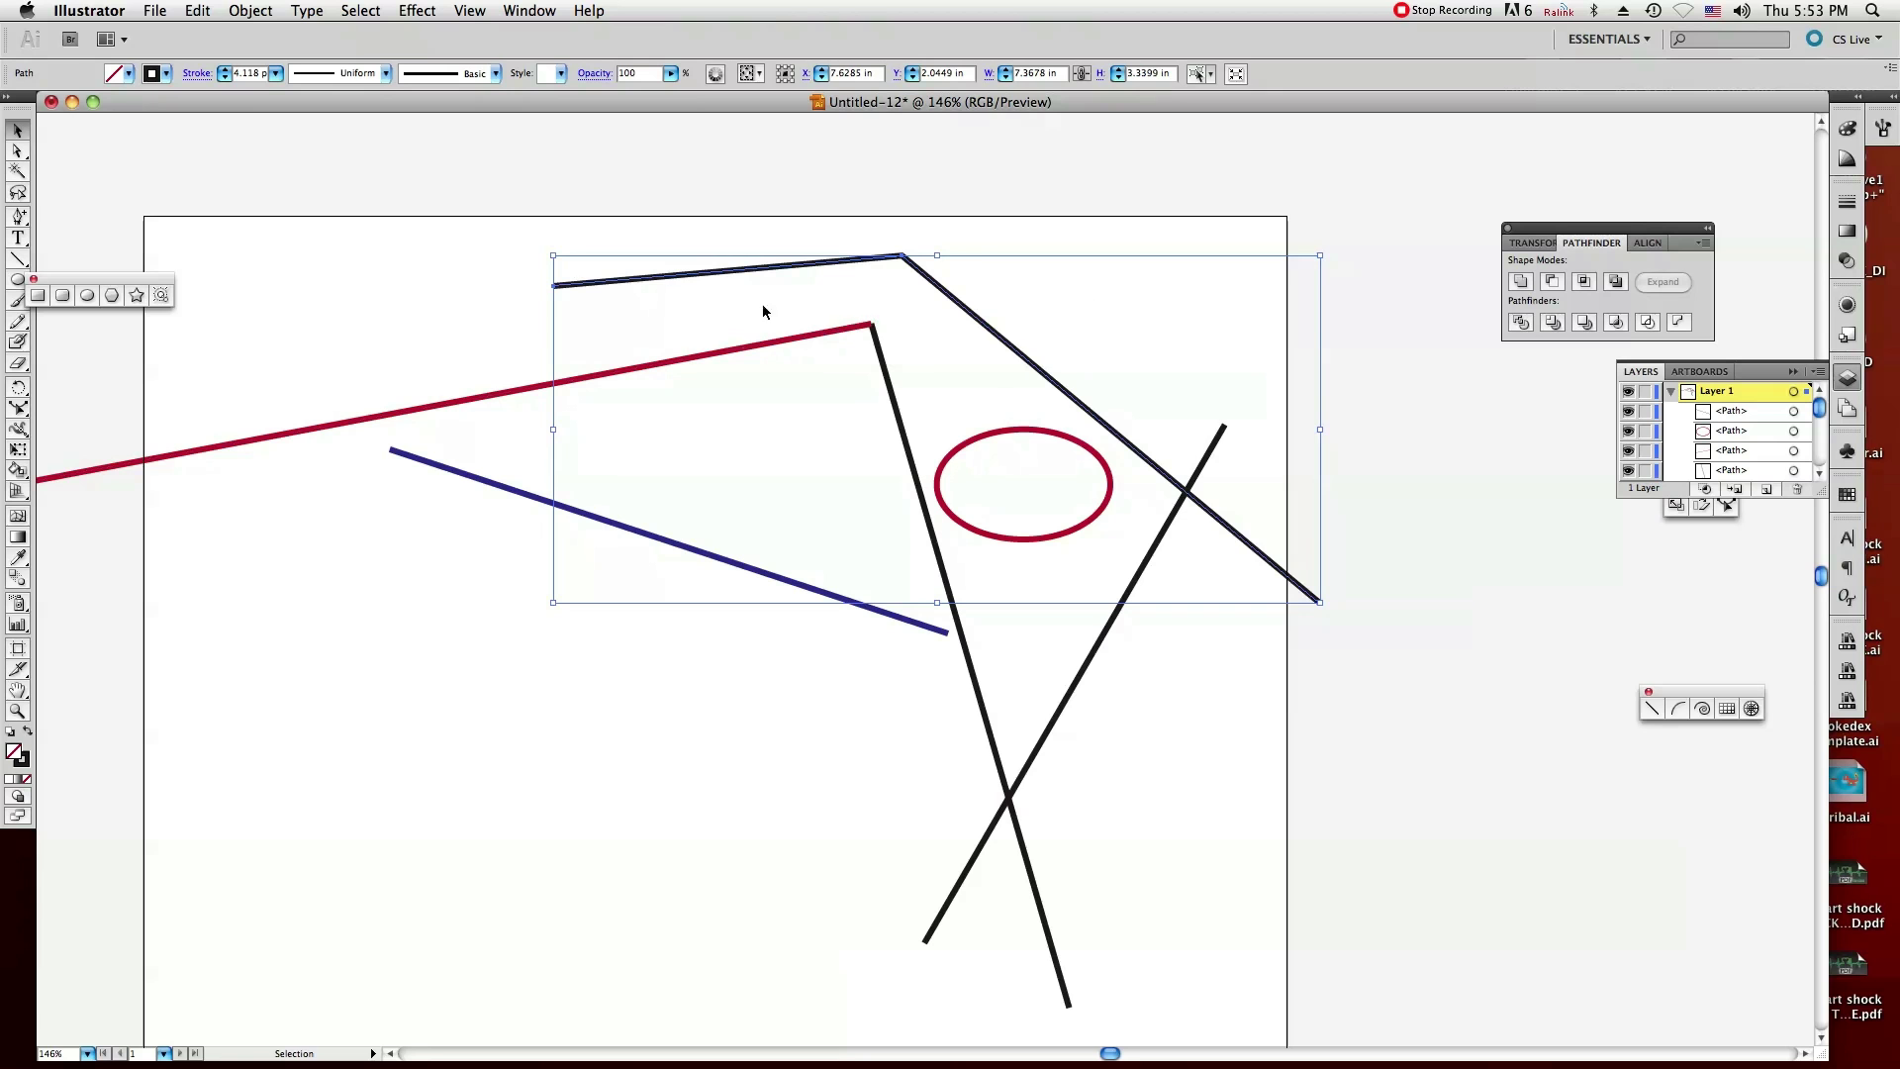
pyautogui.click(420, 233)
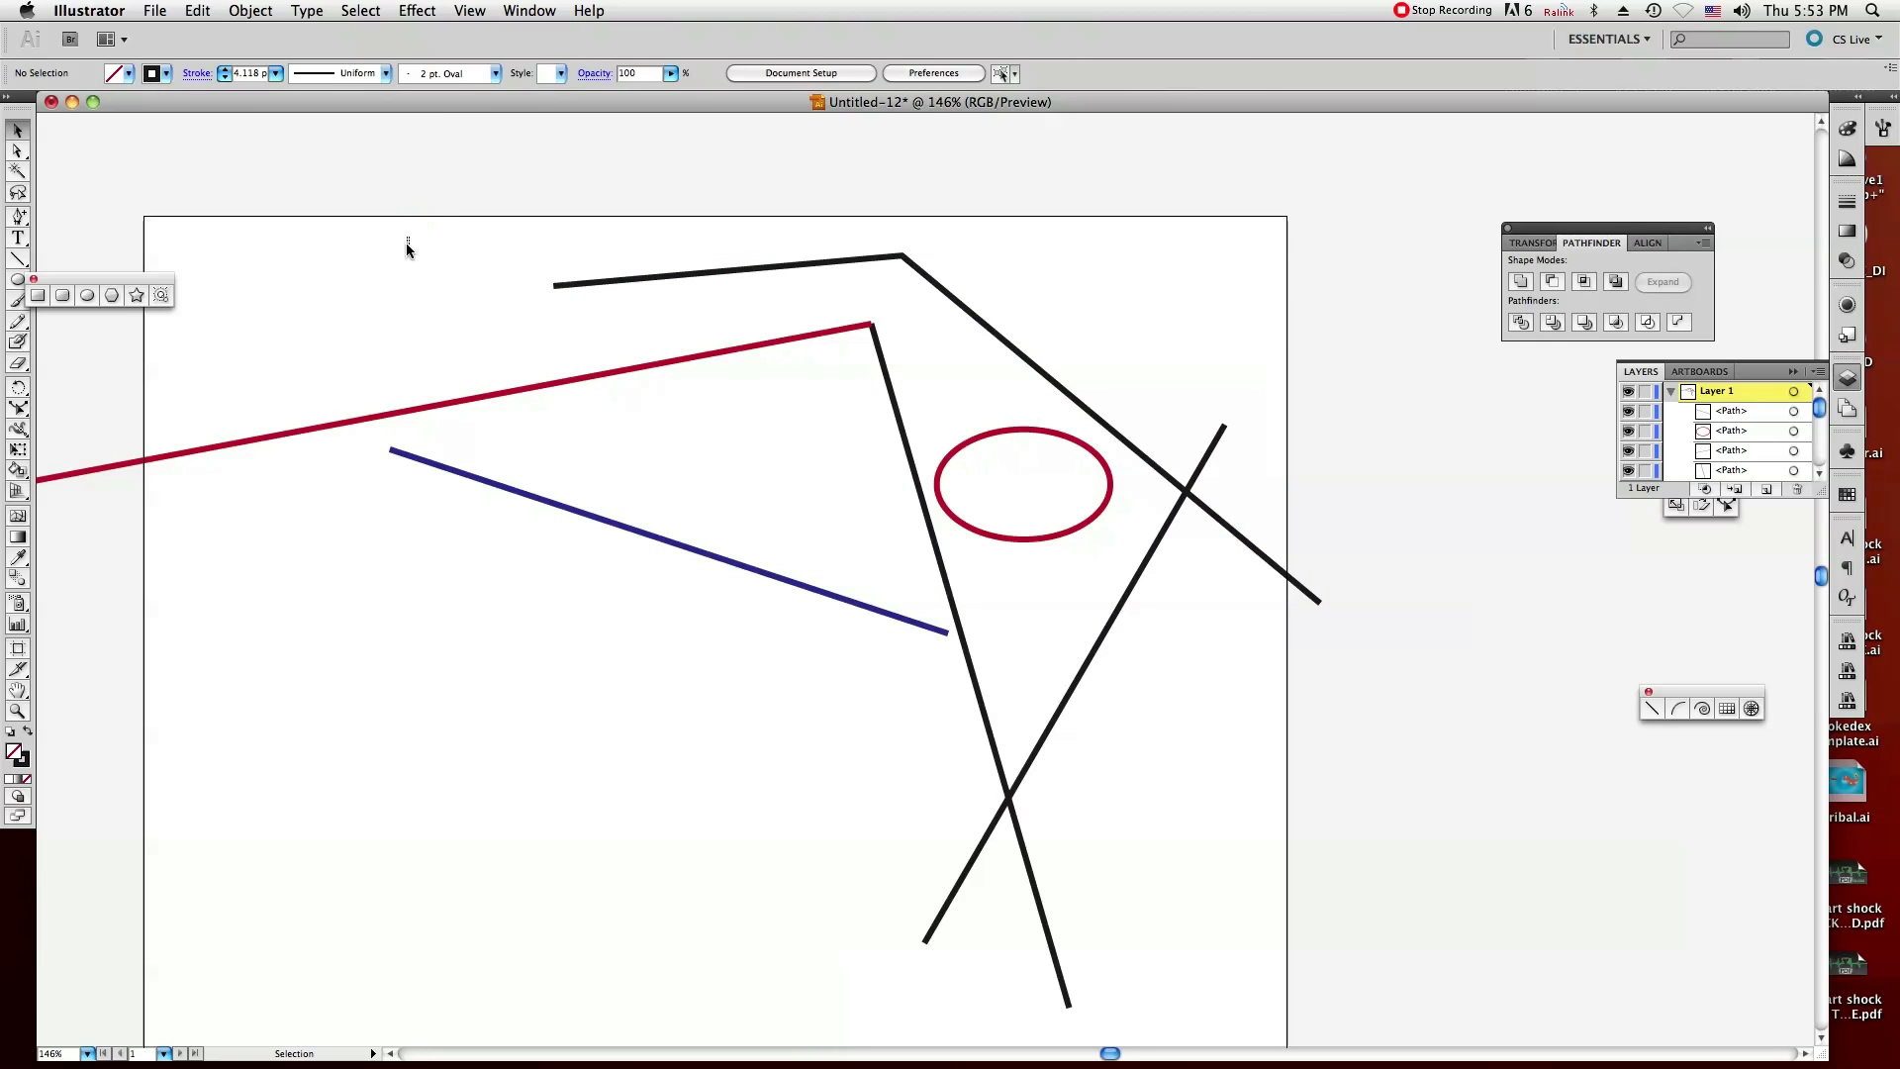
pyautogui.moveTo(405, 249); pyautogui.dragTo(1289, 787)
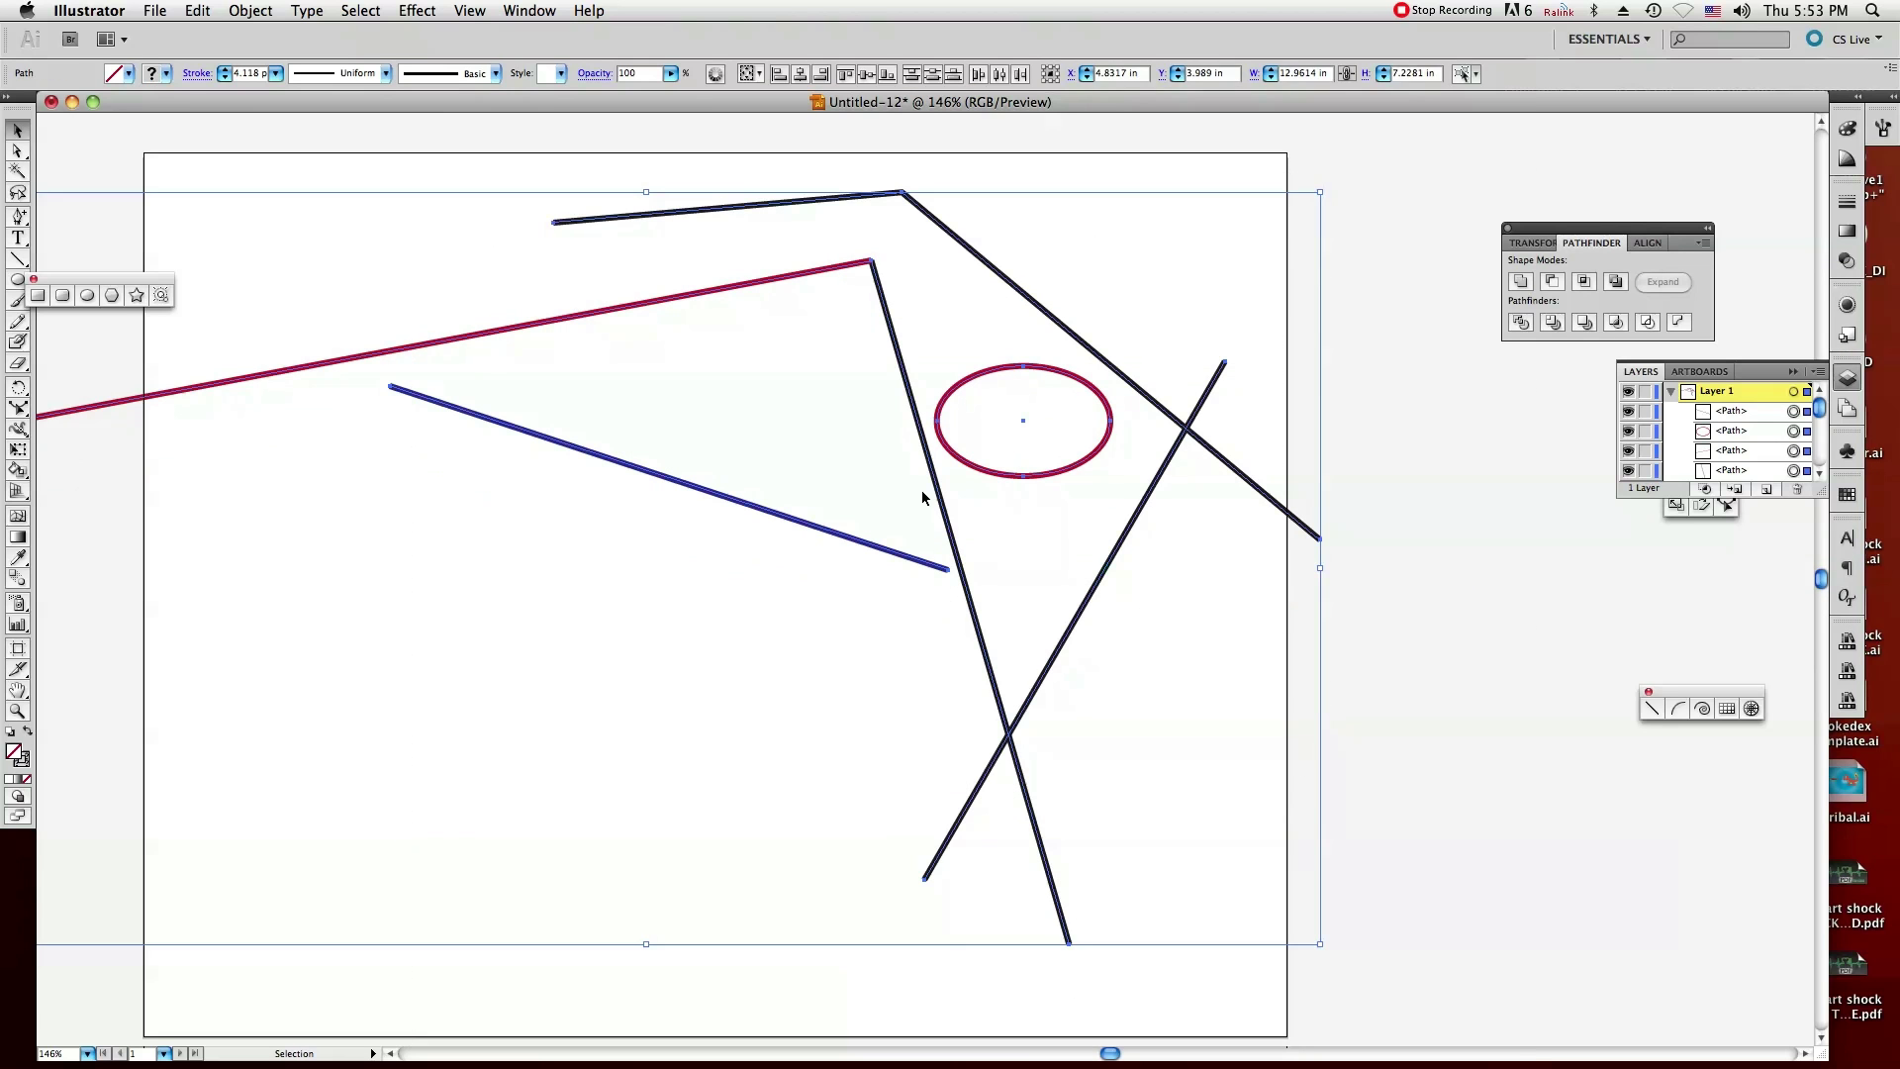
pyautogui.click(810, 666)
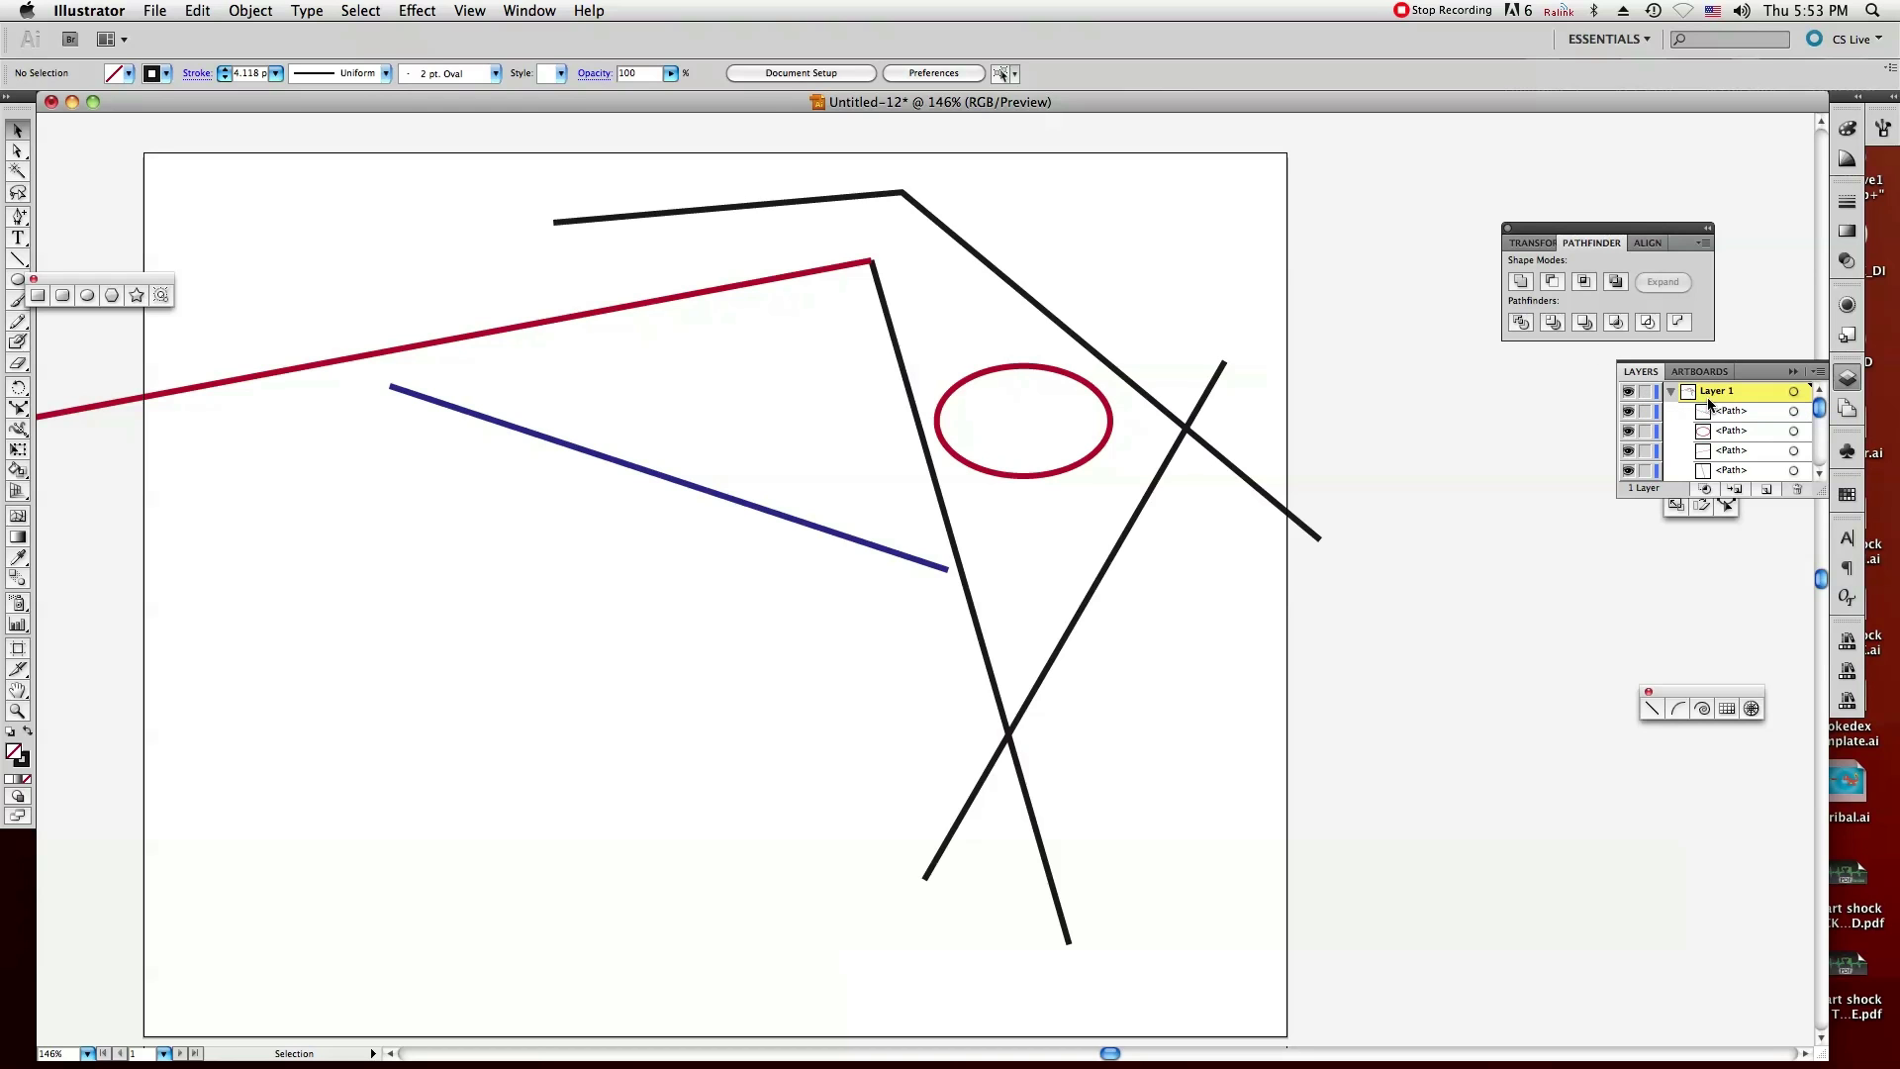
# Drag the red line down-right across the blue line, then the black polyline left across the ellipse.
pyautogui.click(1120, 376)
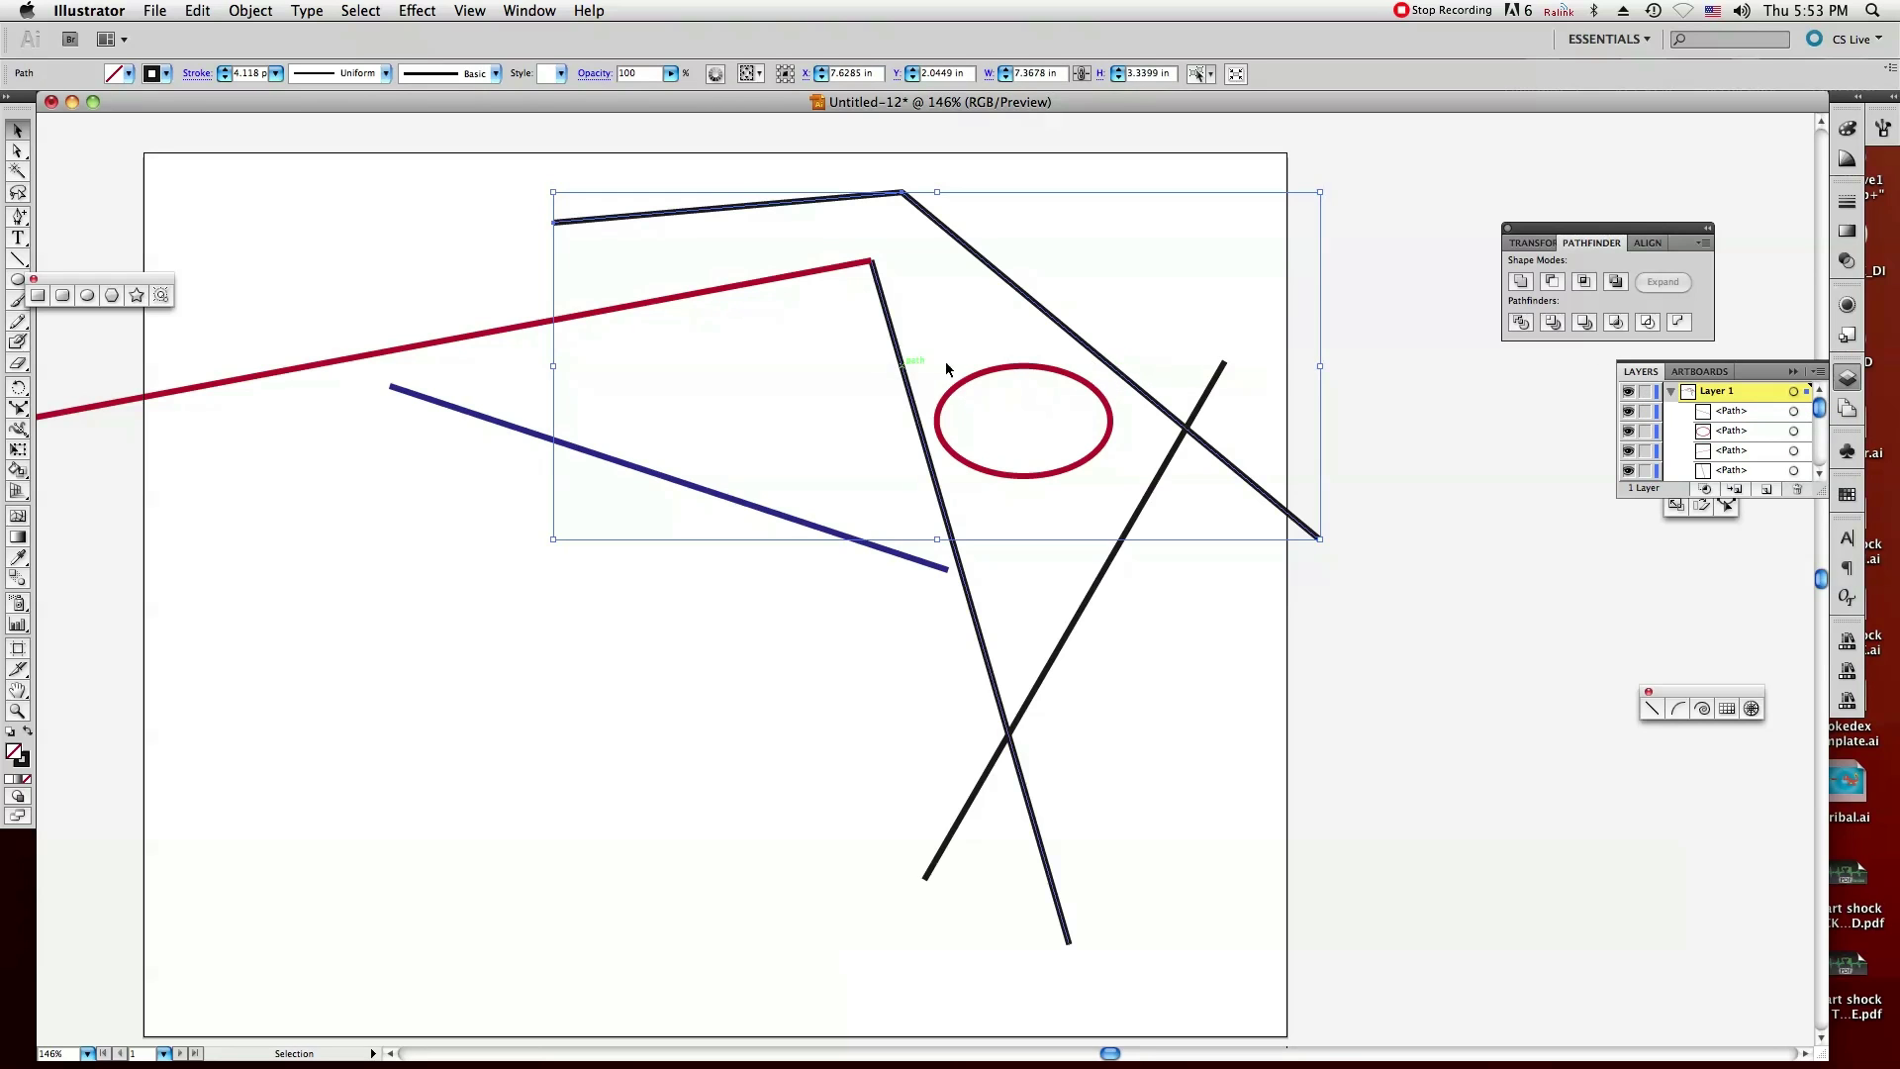
pyautogui.click(811, 376)
pyautogui.click(900, 342)
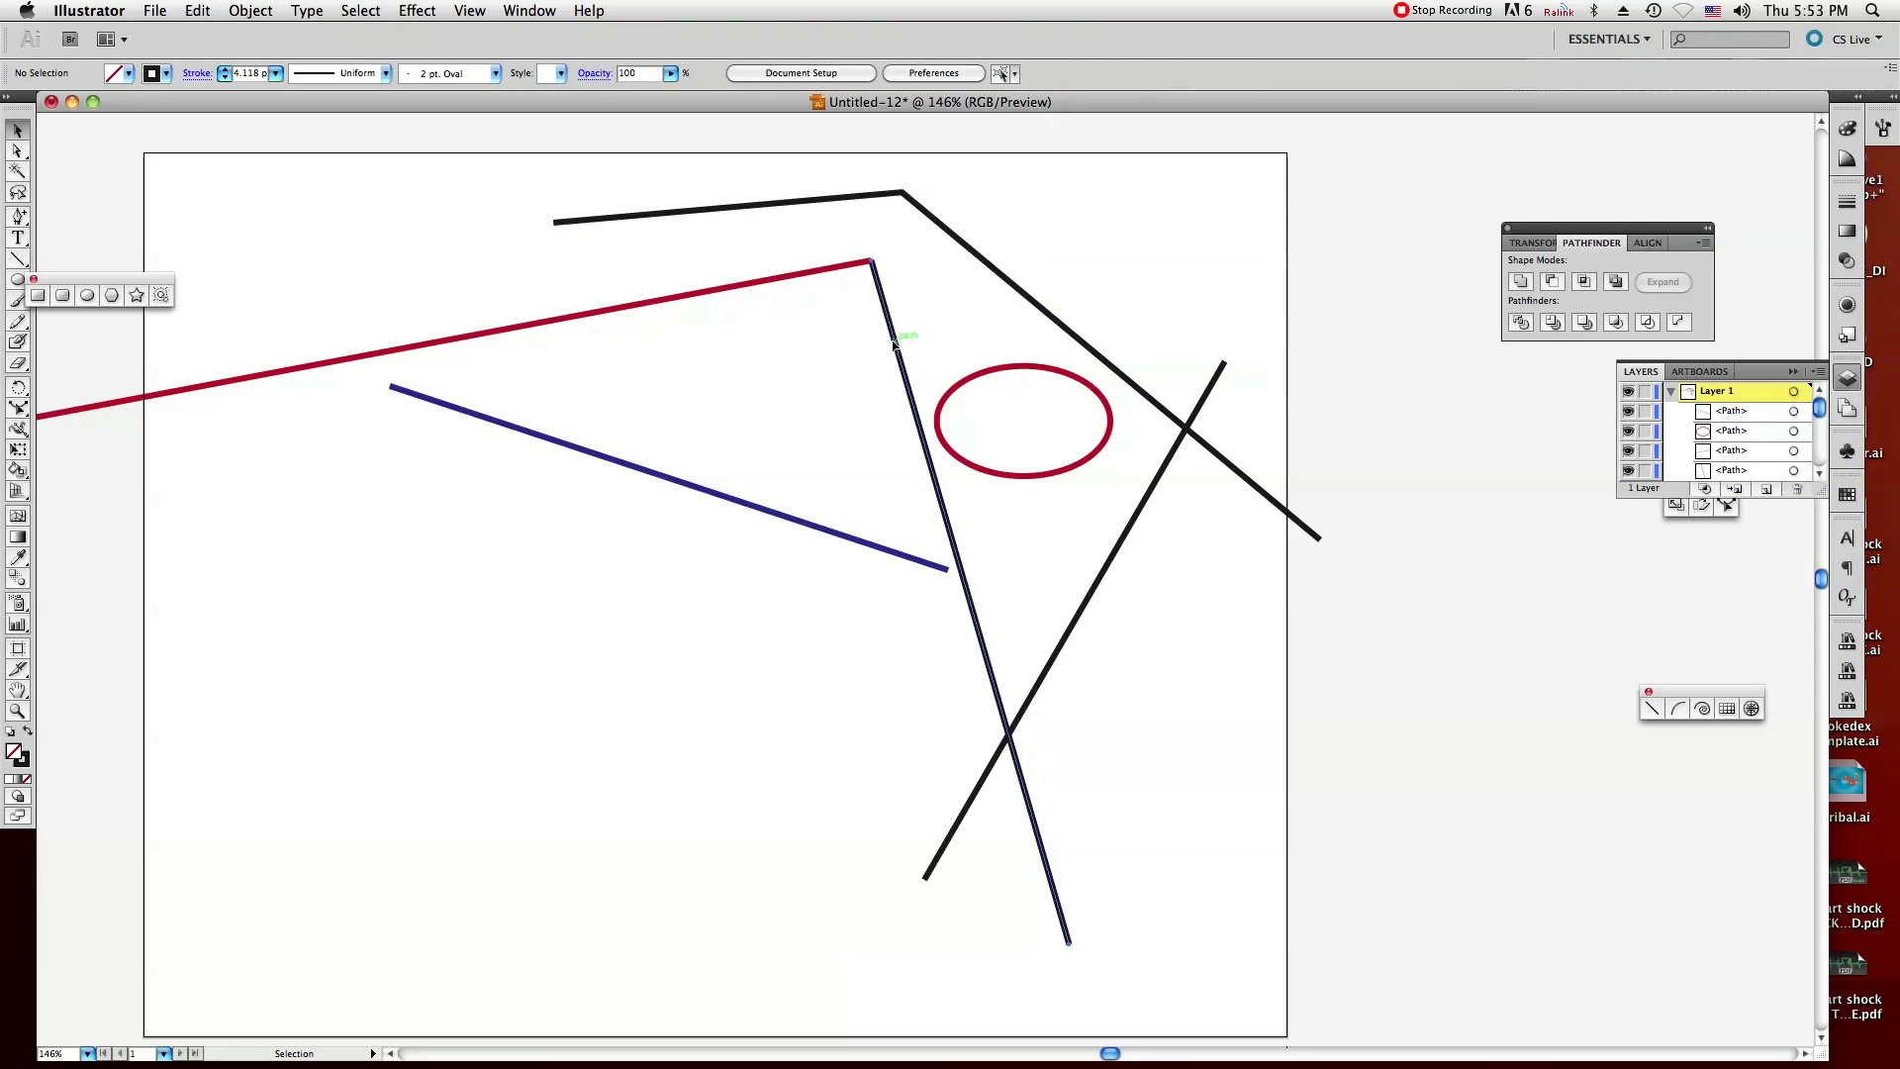
pyautogui.moveTo(749, 284); pyautogui.dragTo(858, 326)
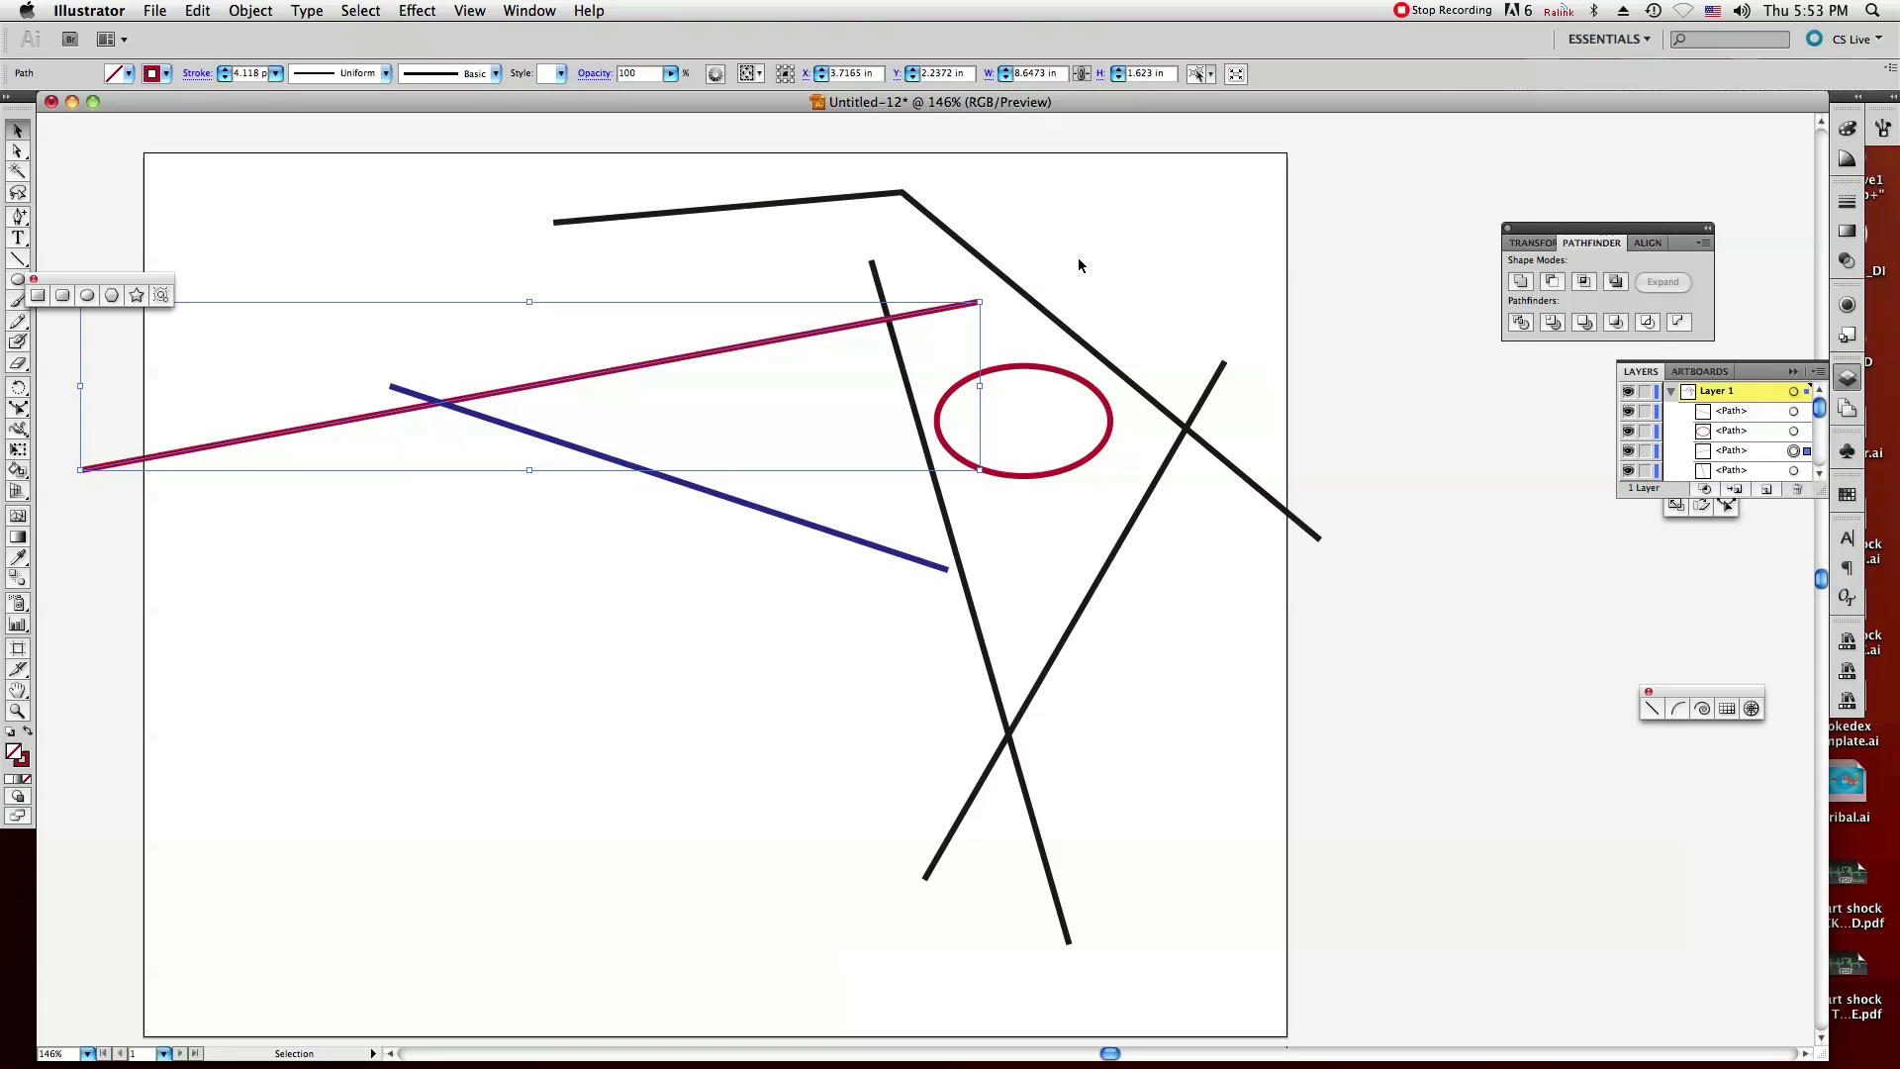
pyautogui.click(1106, 419)
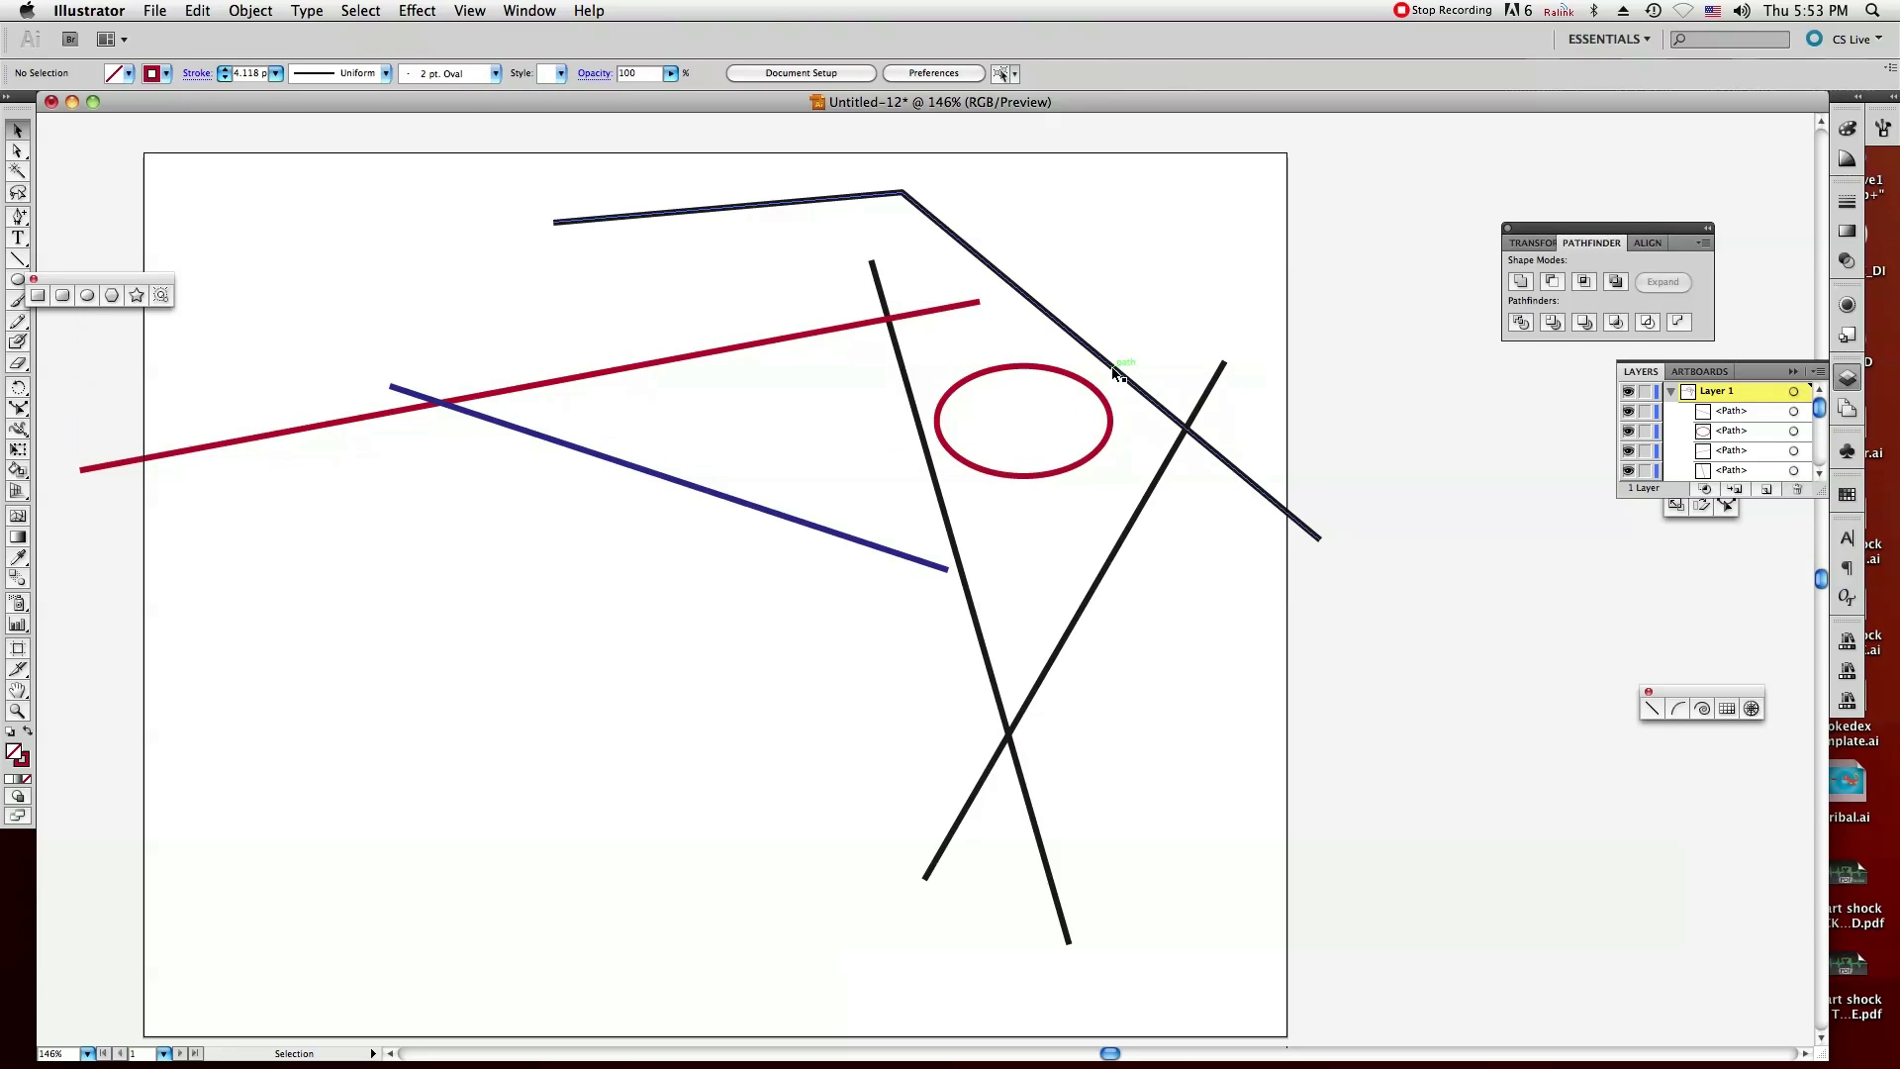
pyautogui.moveTo(1116, 372); pyautogui.dragTo(981, 392)
# Target Layer 1 in the Layers panel and collapse its list of paths.
pyautogui.click(1244, 300)
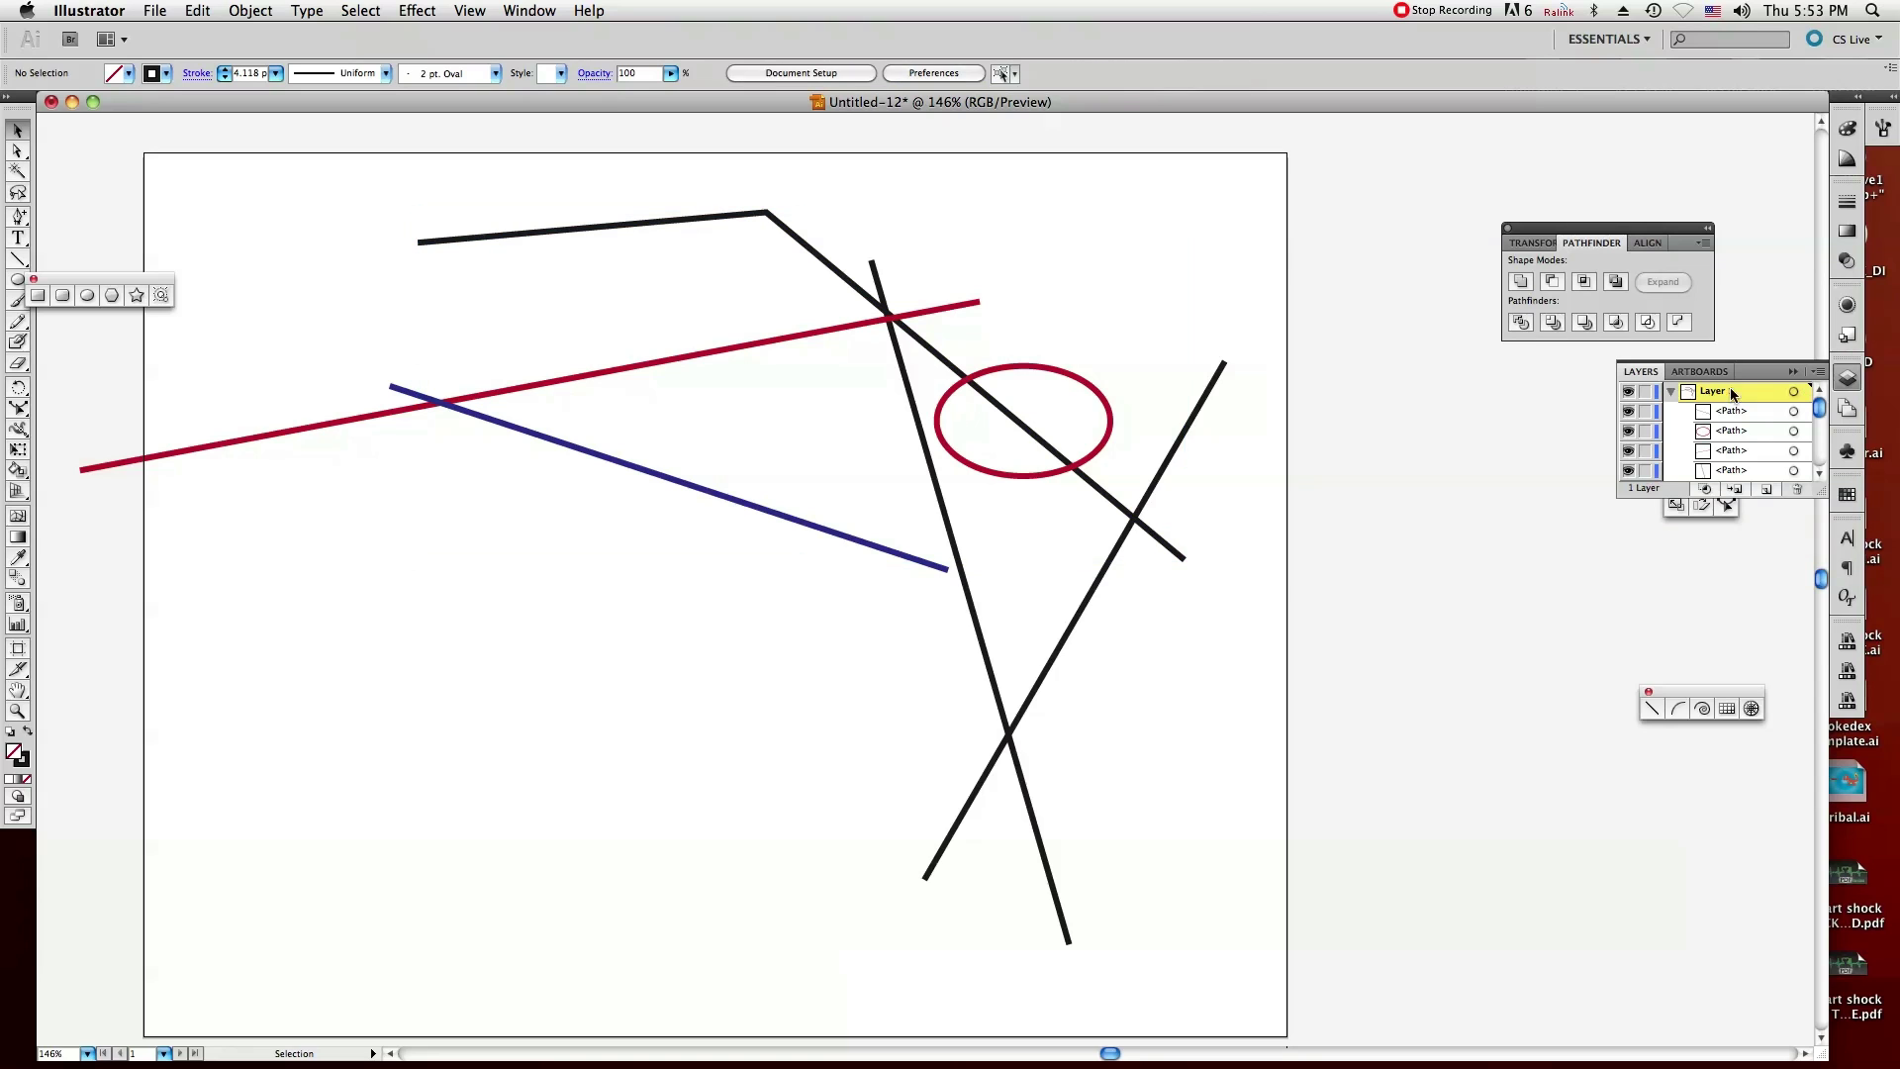
pyautogui.click(1671, 392)
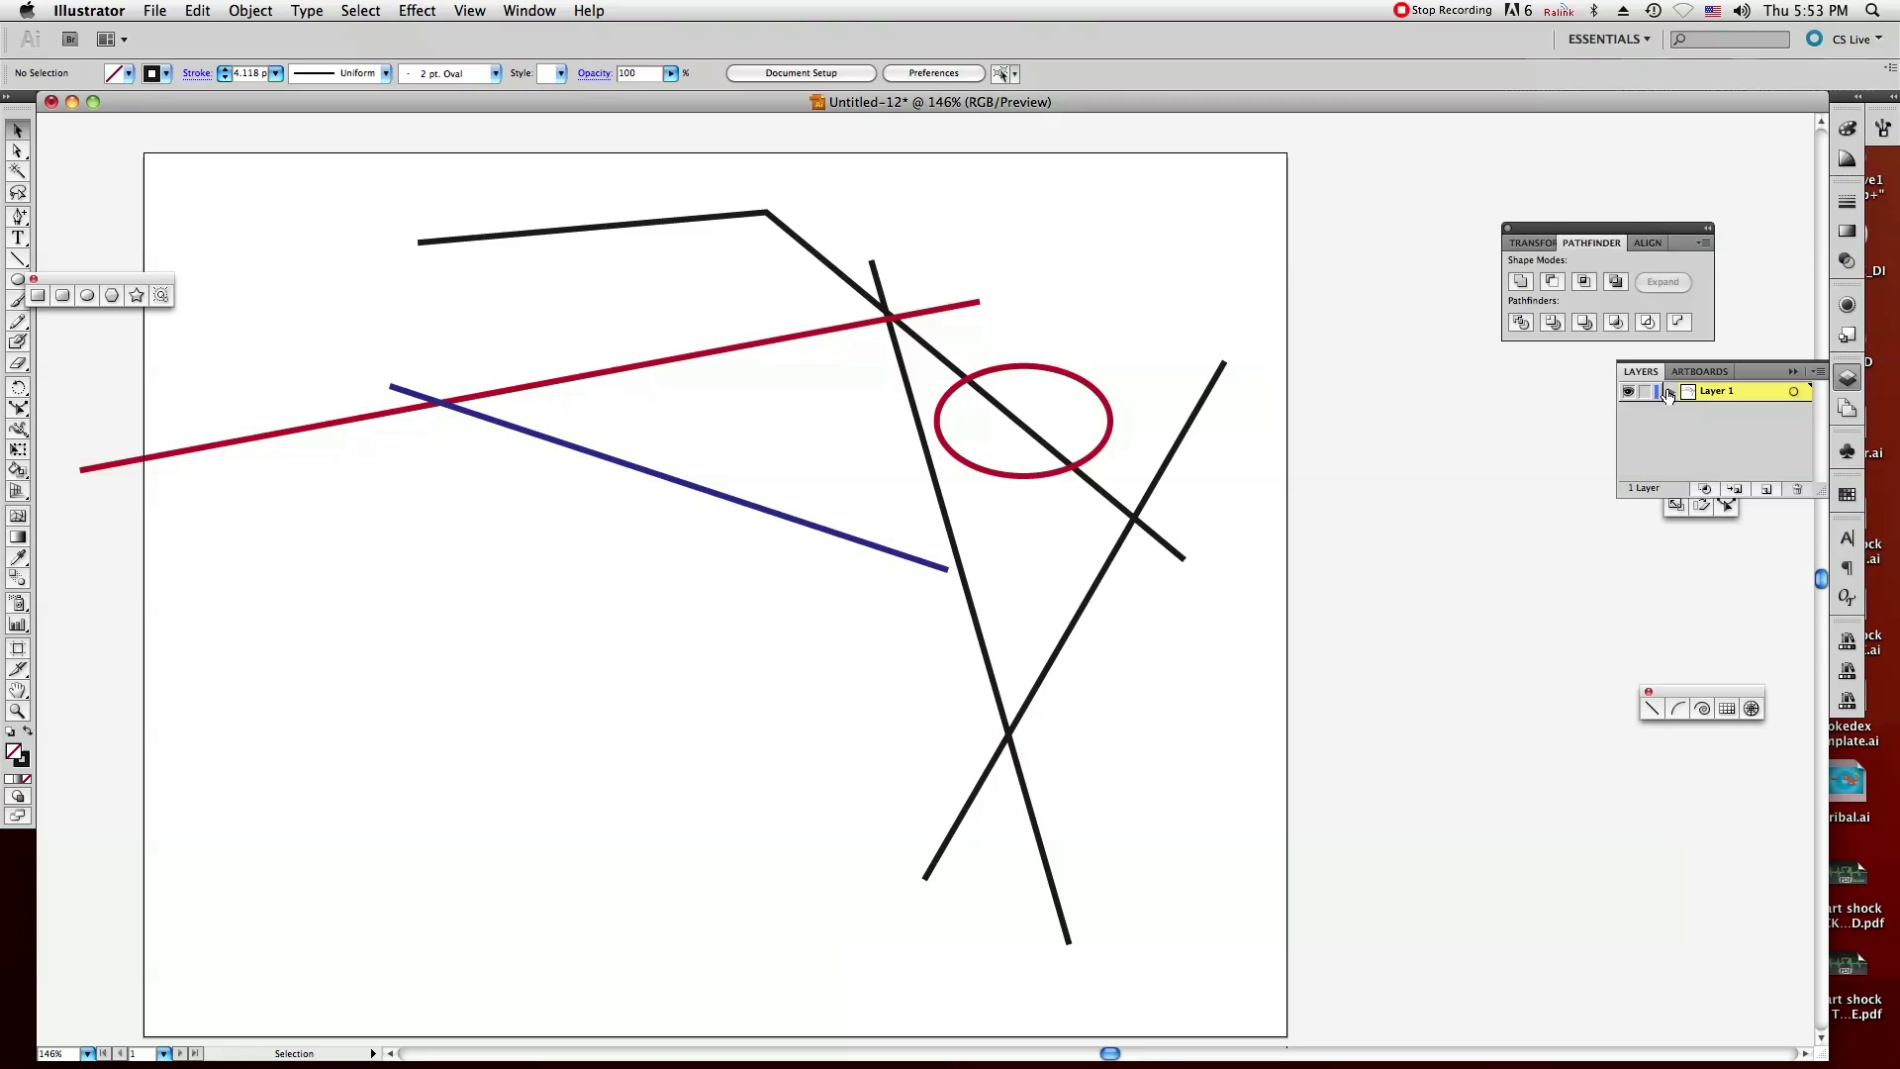
pyautogui.click(1671, 393)
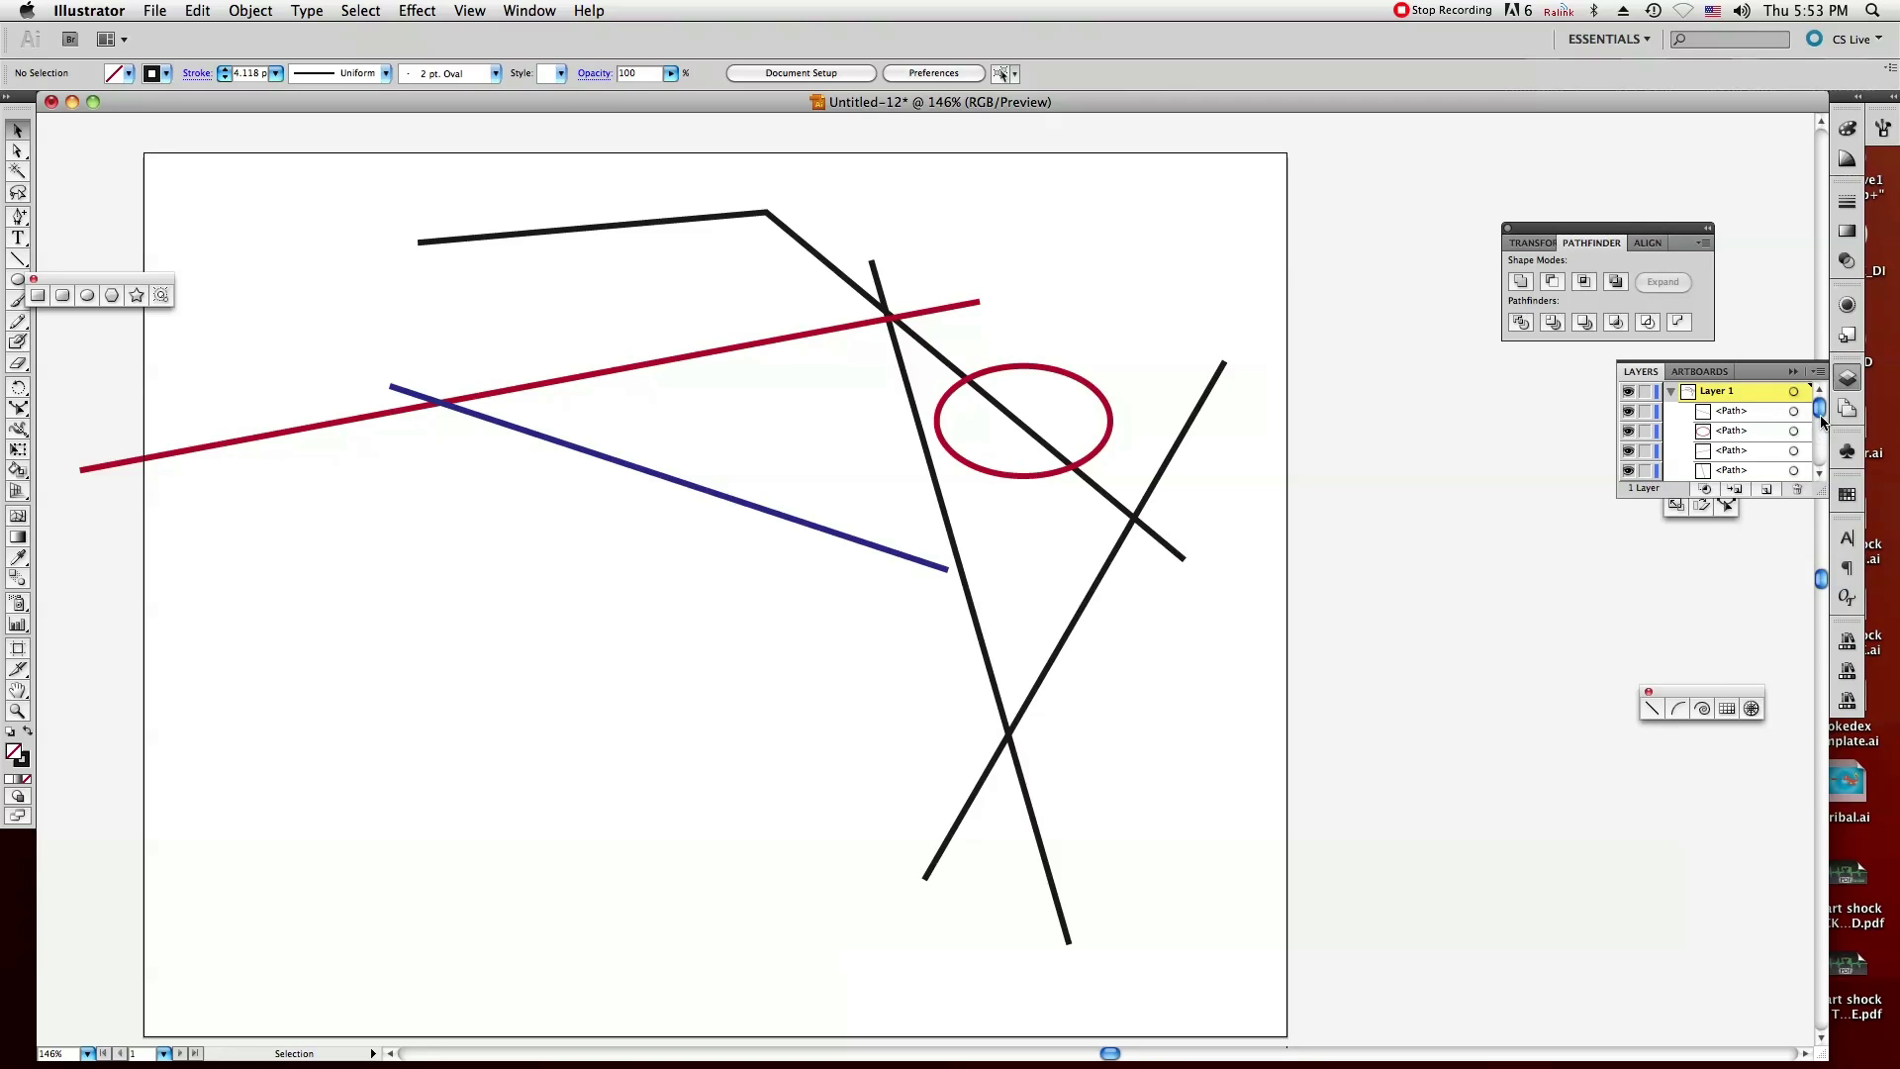
pyautogui.moveTo(1819, 409); pyautogui.dragTo(1820, 448)
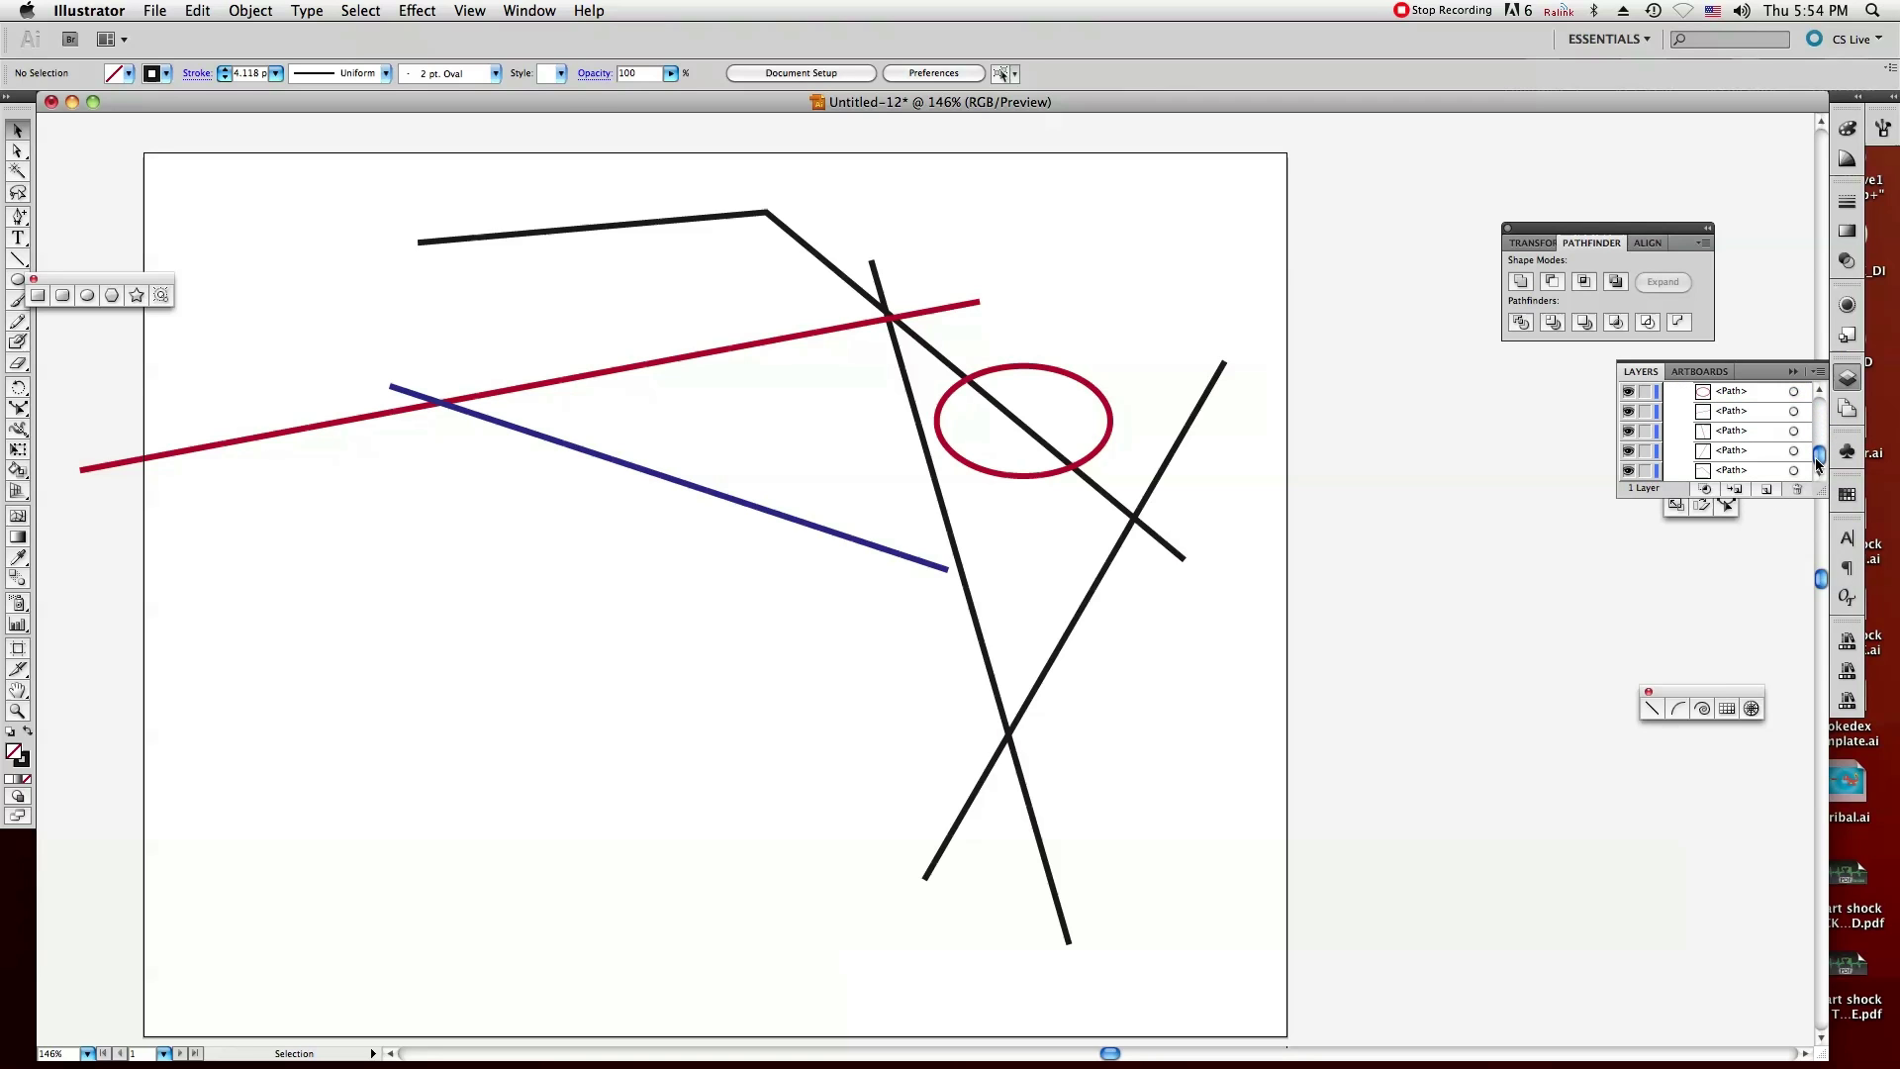
pyautogui.scroll(1, 1817, 475)
pyautogui.click(1796, 393)
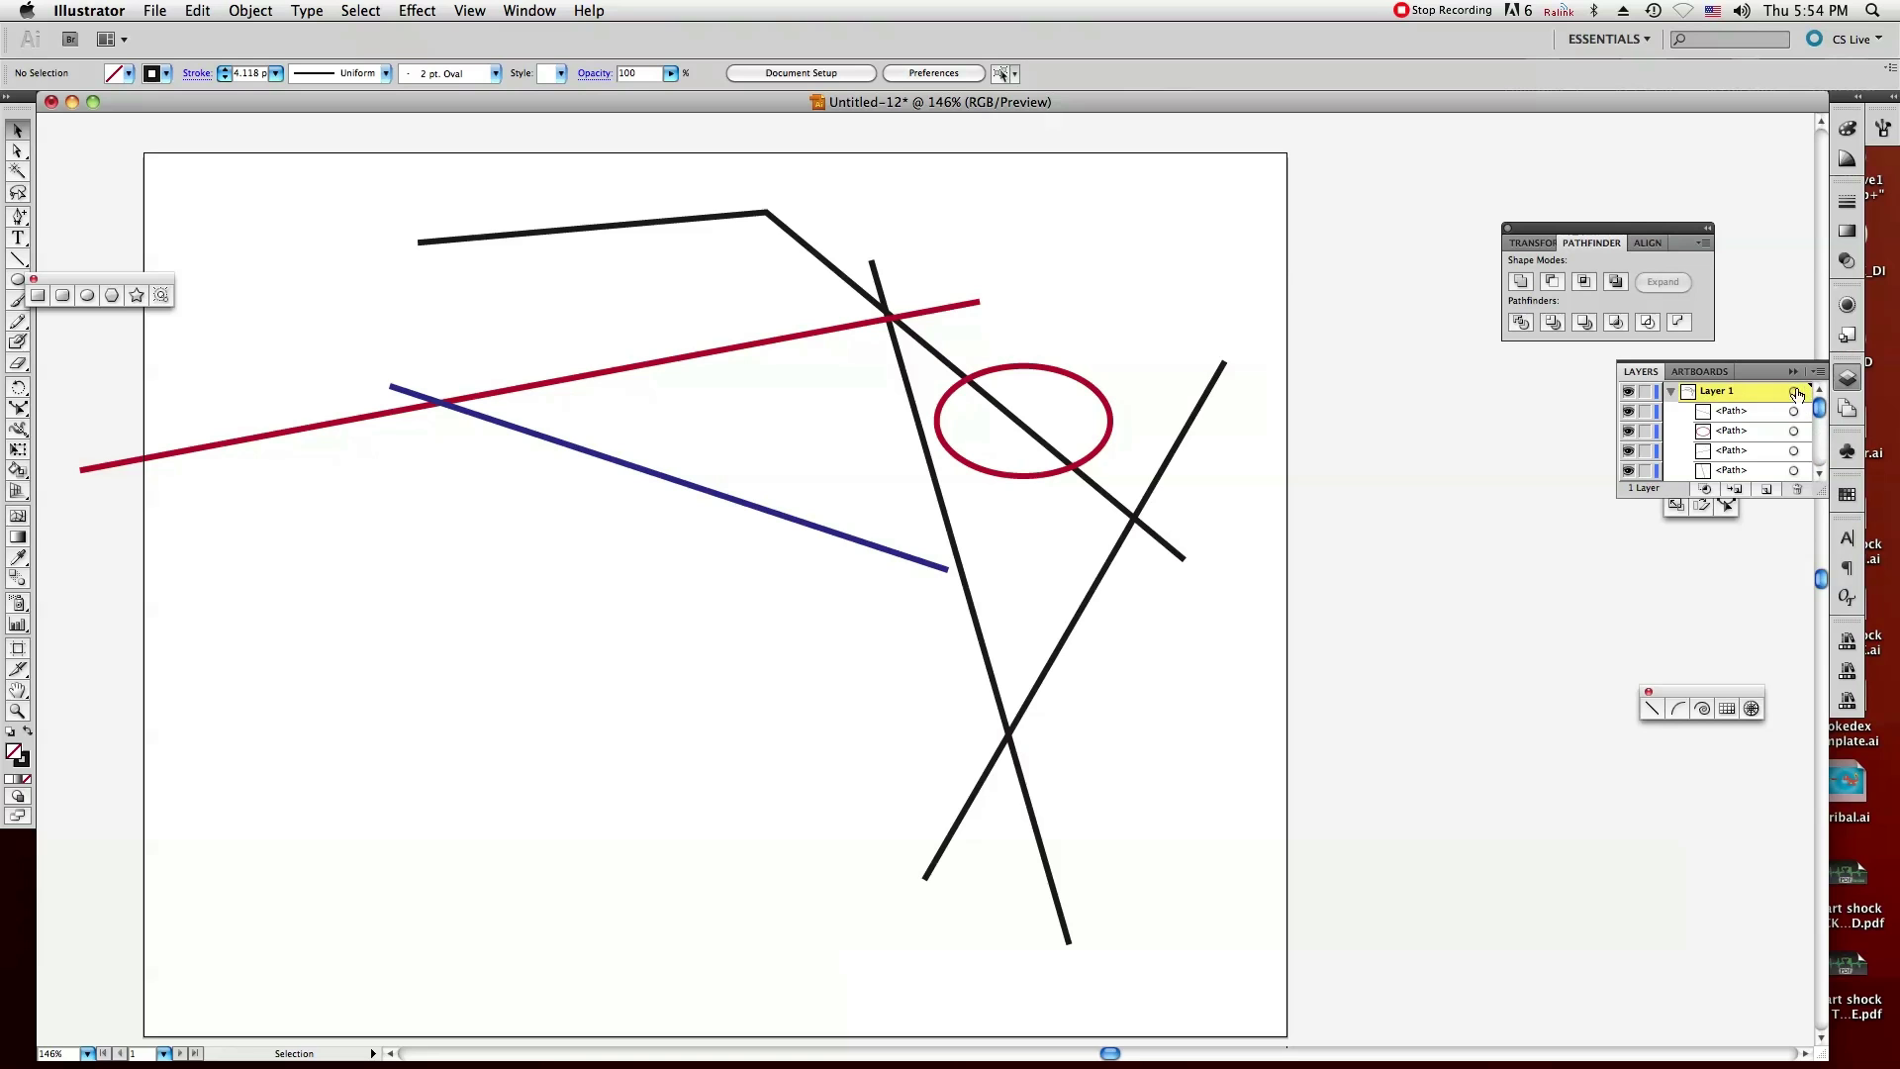
pyautogui.click(1671, 392)
# Shift the red line right and raise it back above the blue line.
pyautogui.click(839, 330)
pyautogui.moveTo(839, 330); pyautogui.dragTo(994, 443)
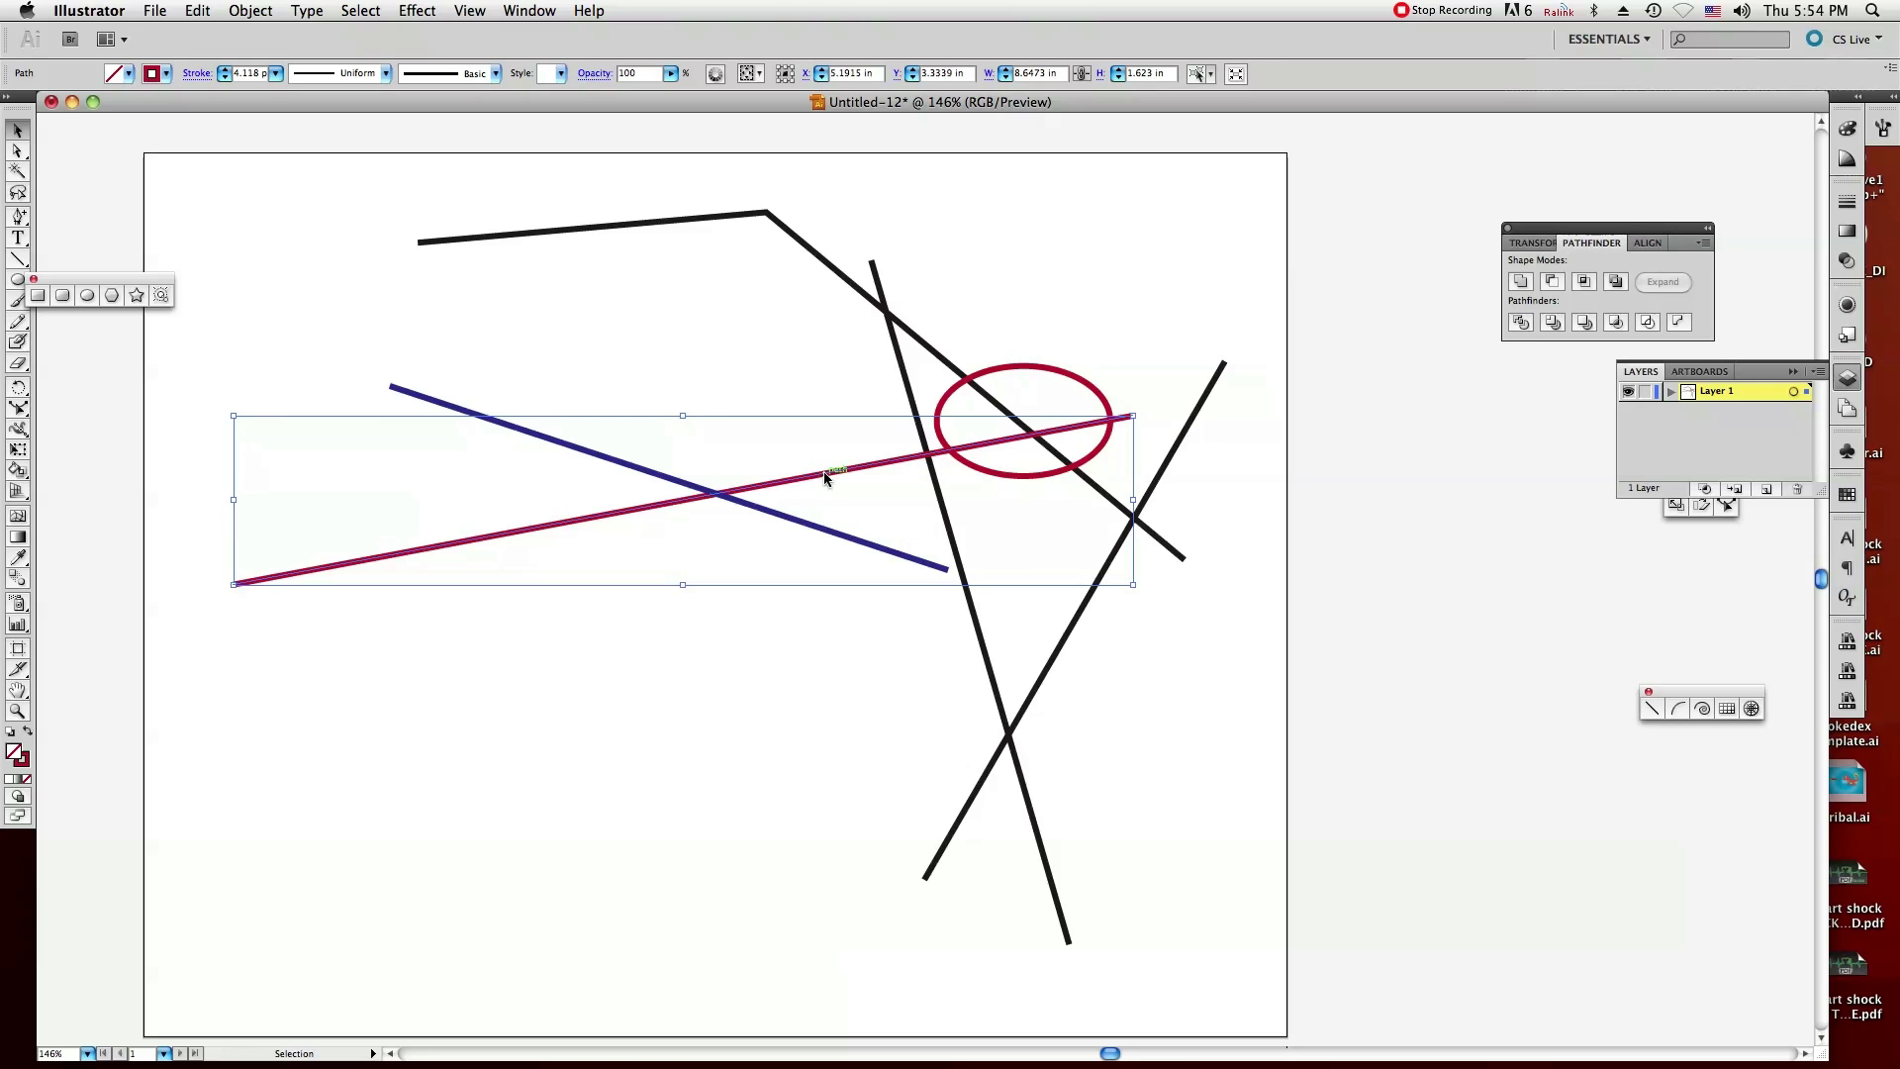
pyautogui.moveTo(818, 473); pyautogui.dragTo(803, 329)
pyautogui.click(403, 188)
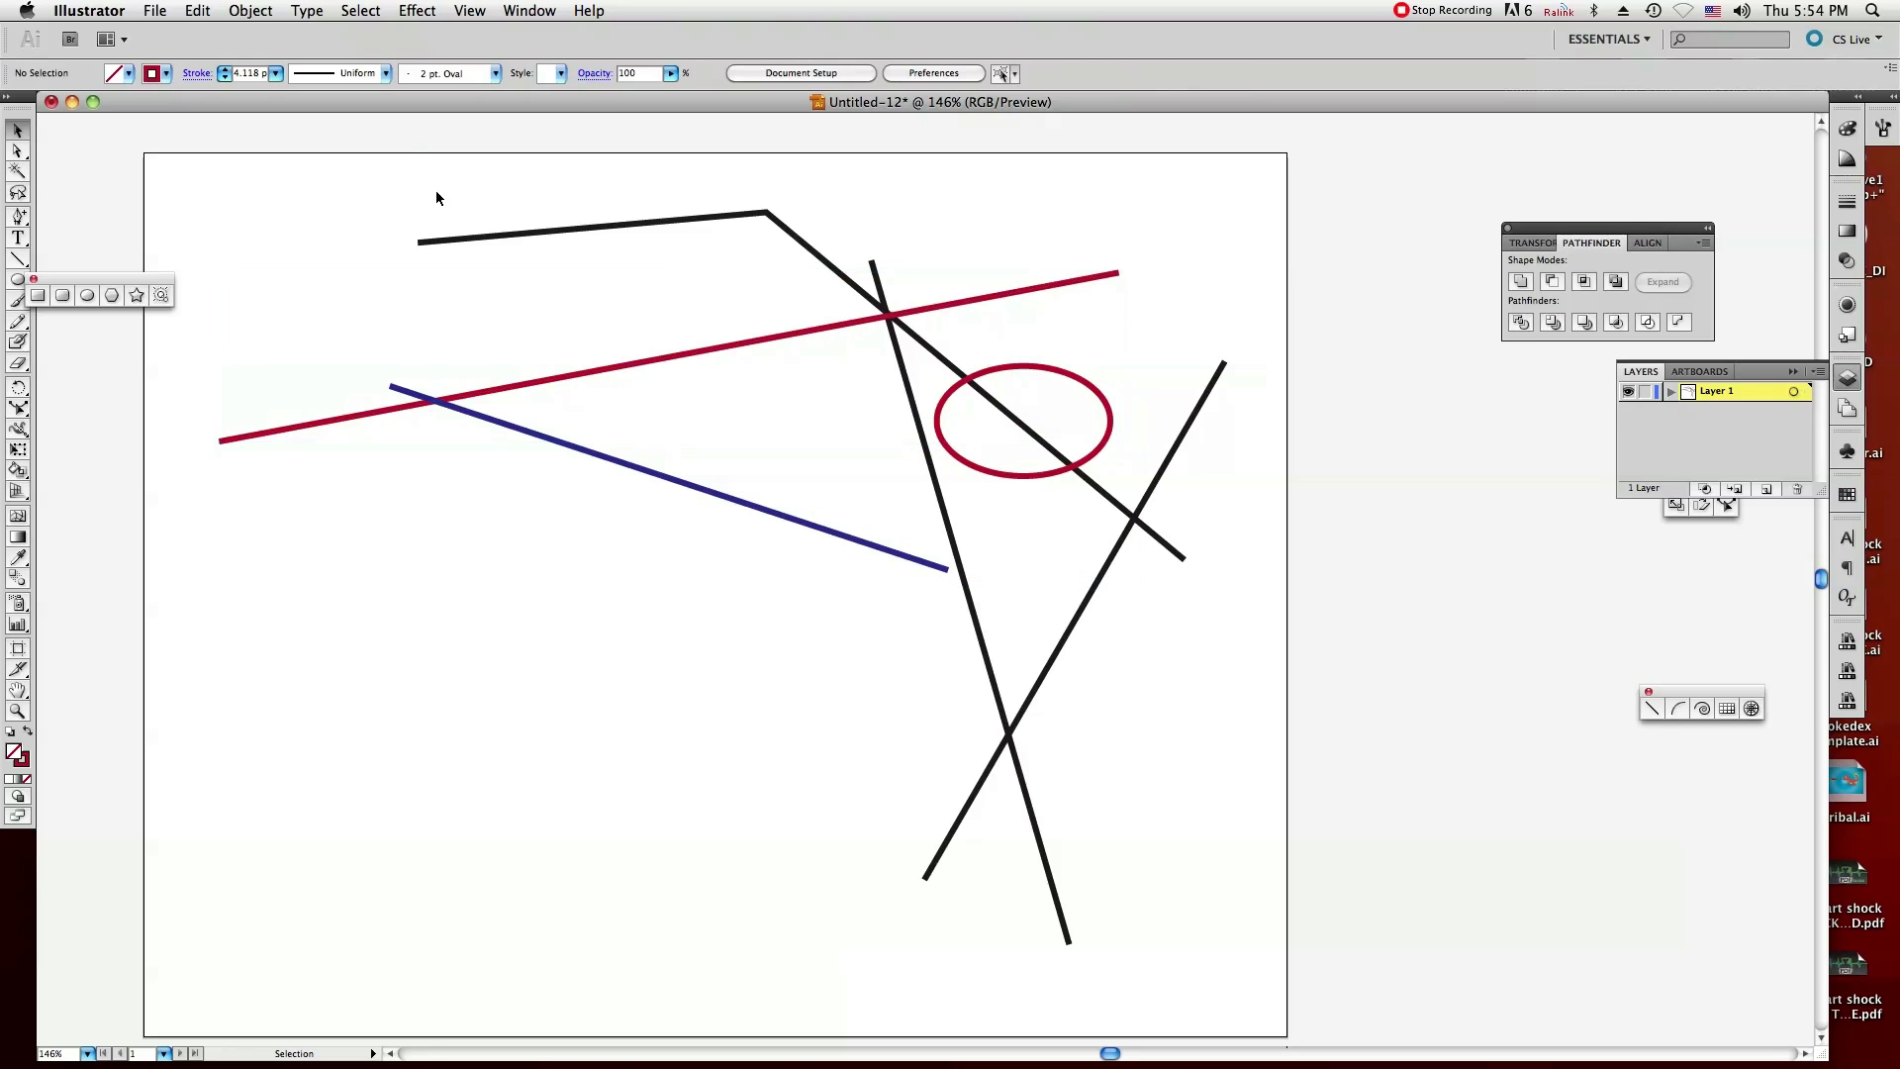
pyautogui.moveTo(401, 186); pyautogui.dragTo(1196, 854)
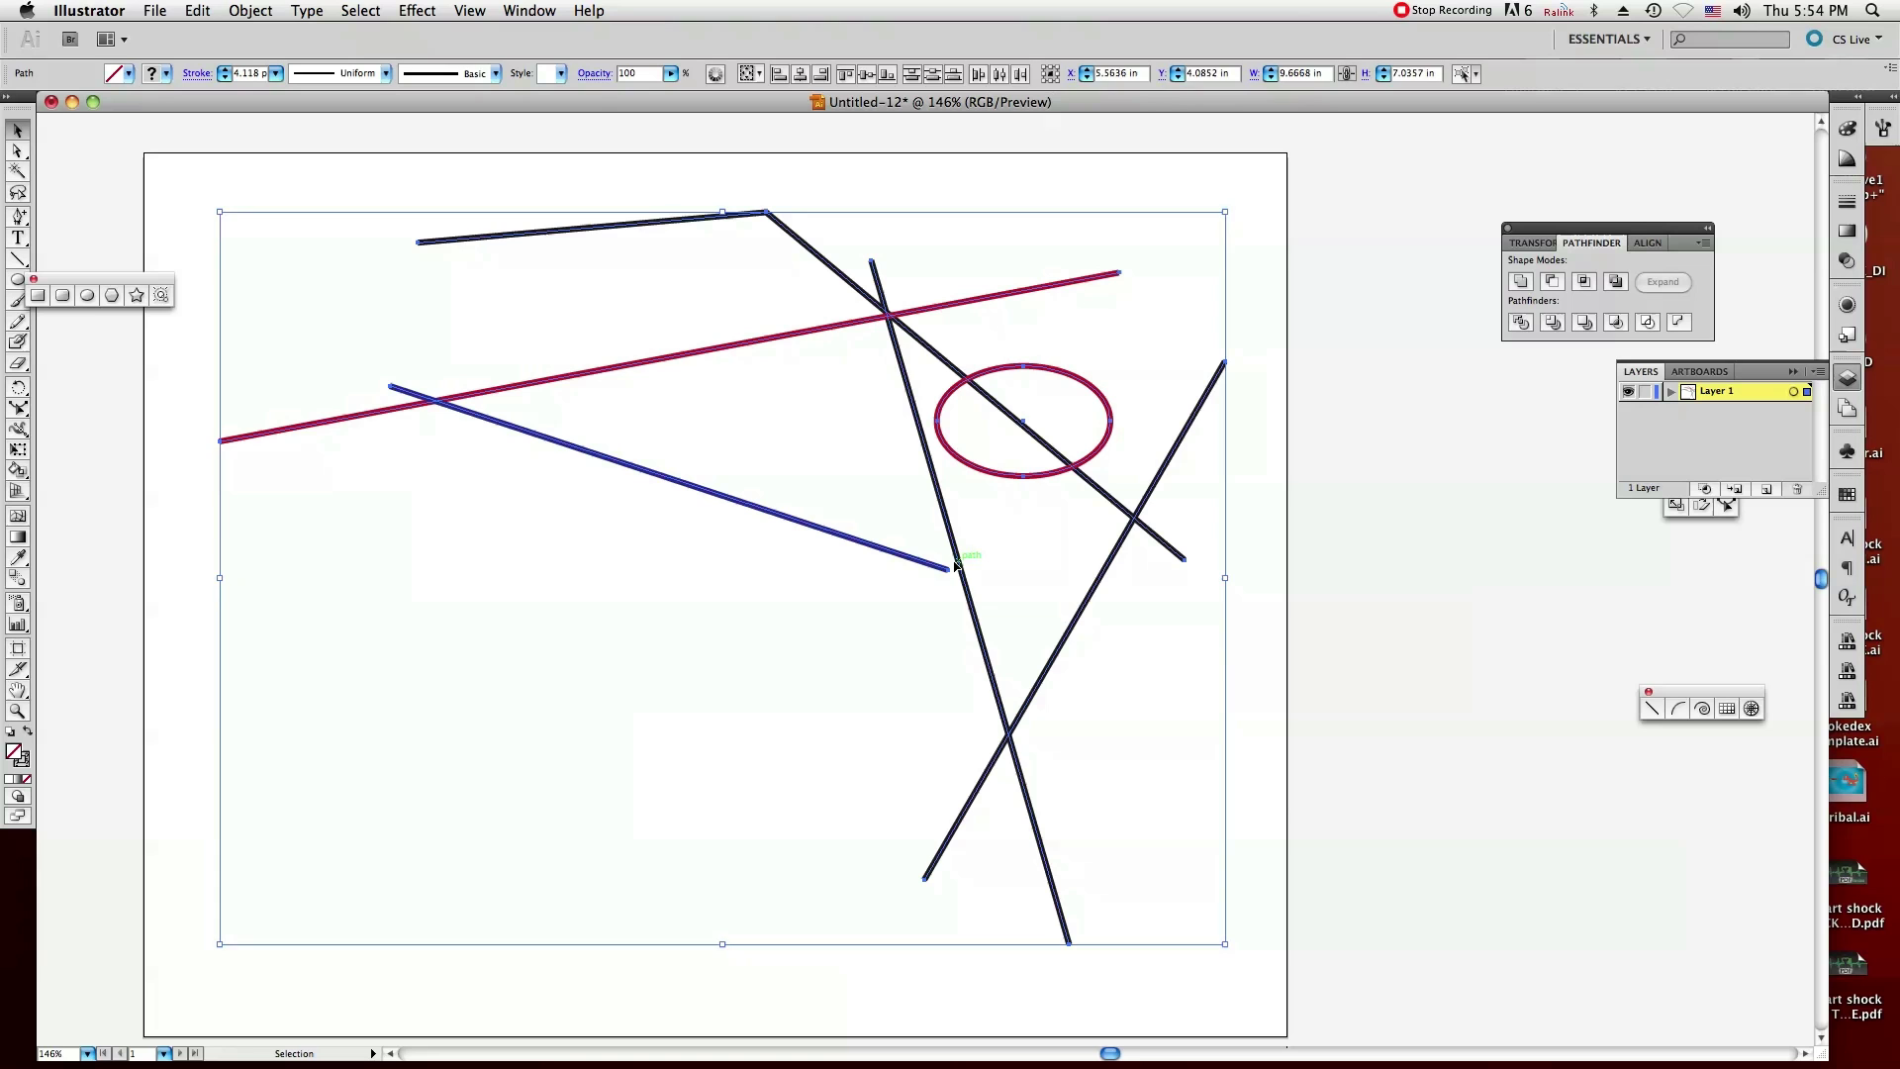
pyautogui.click(894, 587)
pyautogui.click(892, 552)
pyautogui.click(1101, 299)
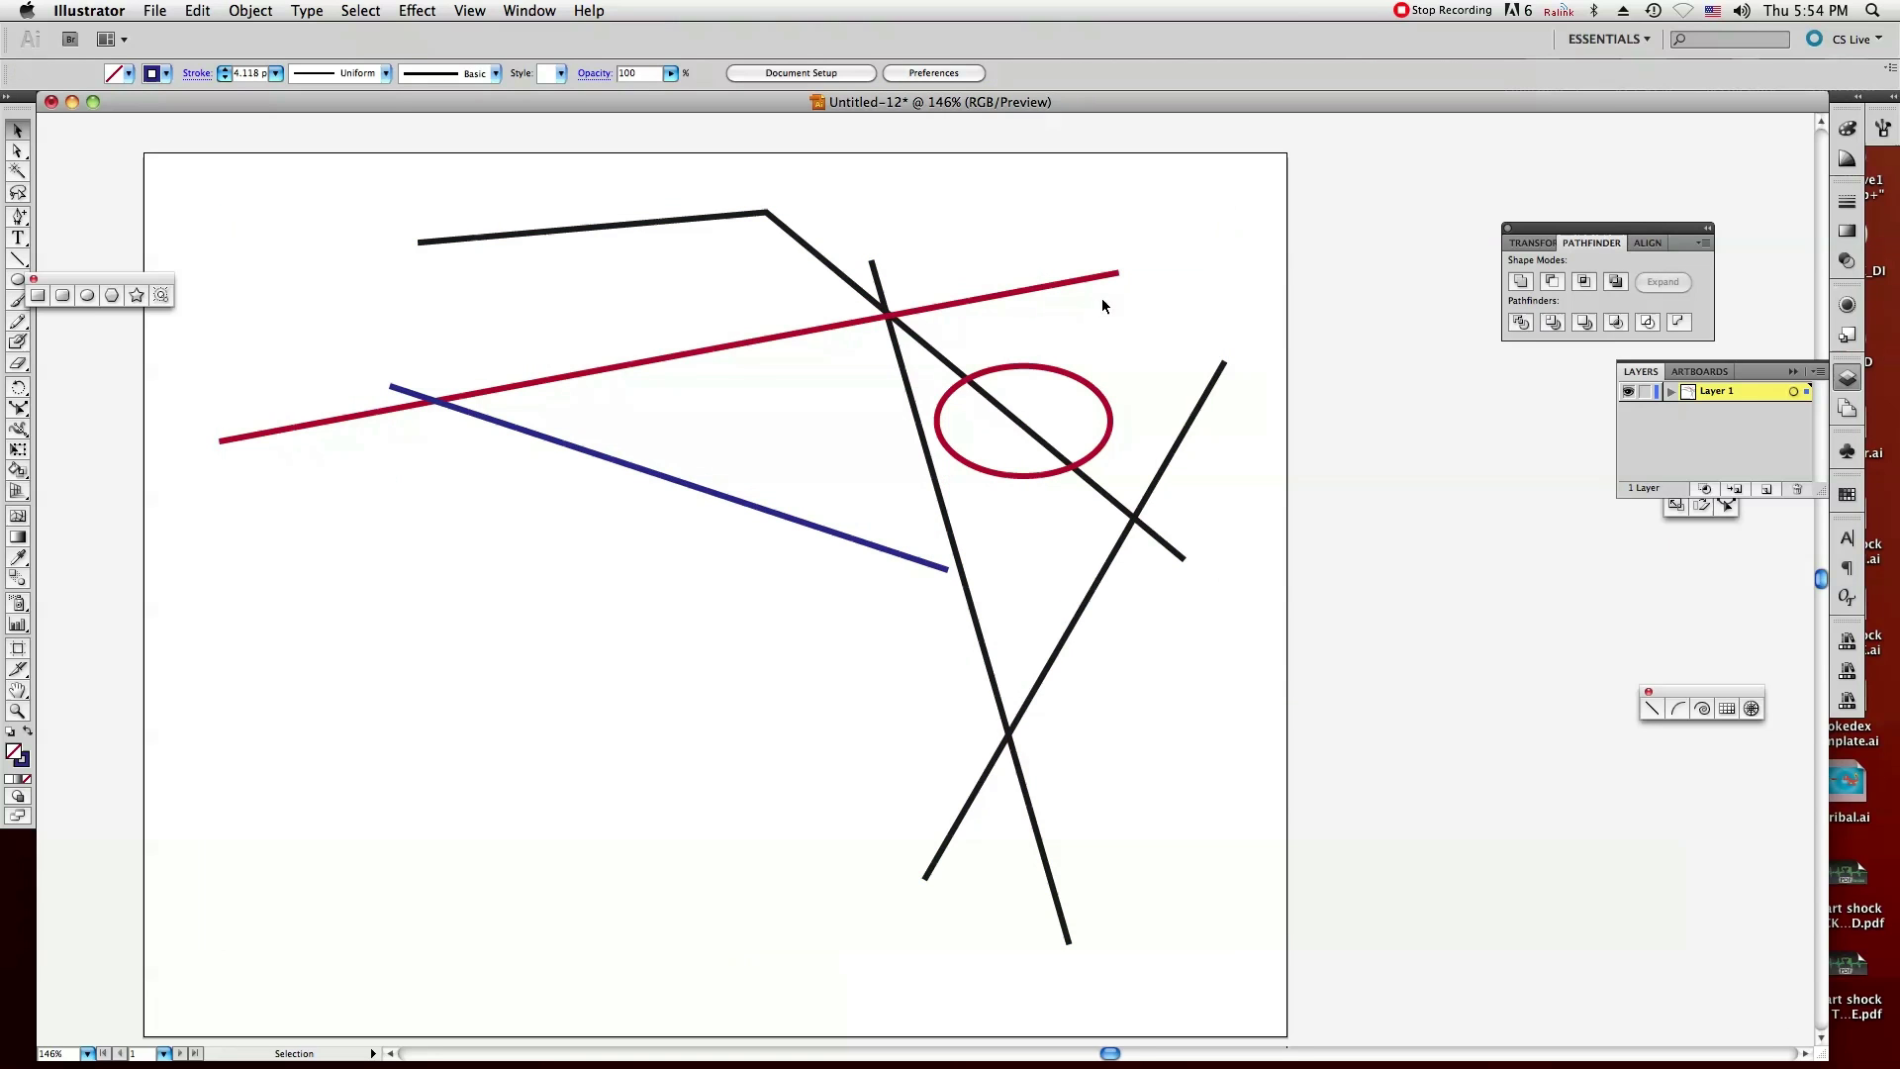
pyautogui.click(990, 295)
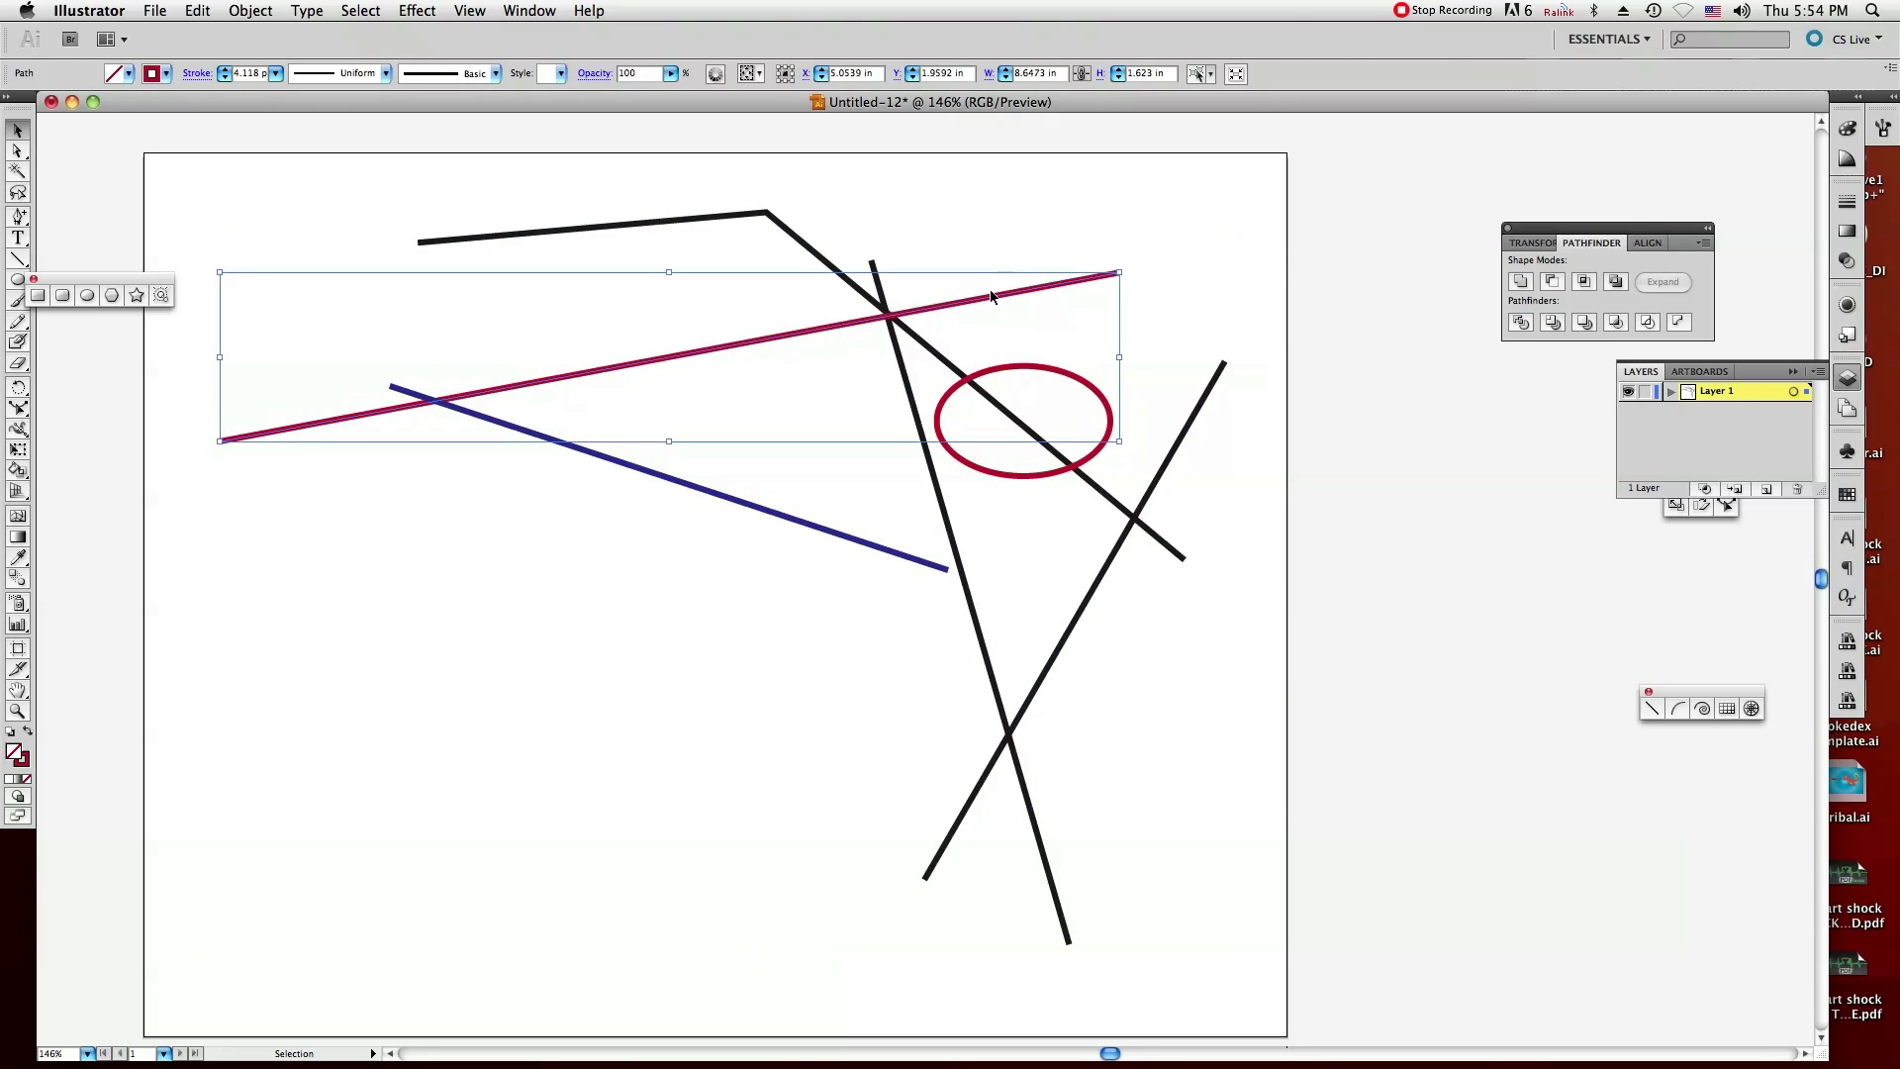
pyautogui.keyDown('shift'); pyautogui.click(806, 245); pyautogui.keyUp('shift')
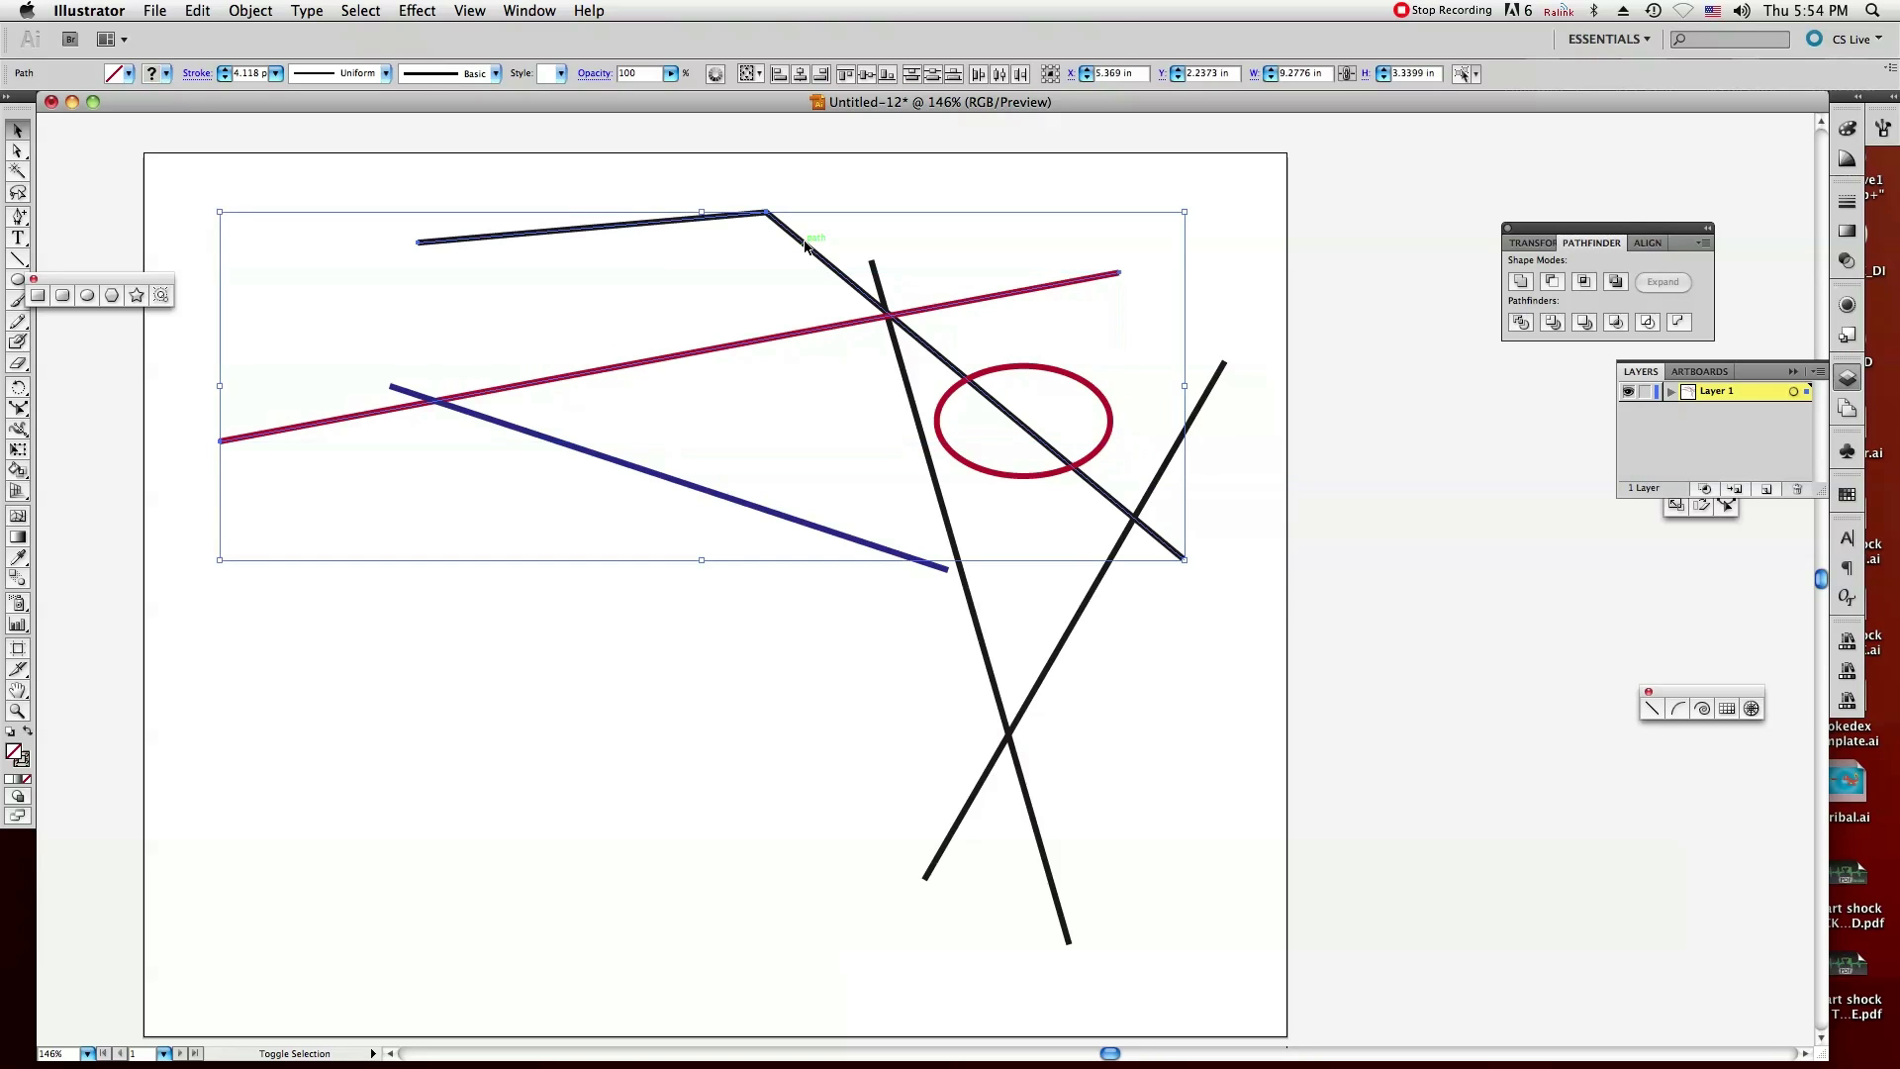
pyautogui.click(1249, 581)
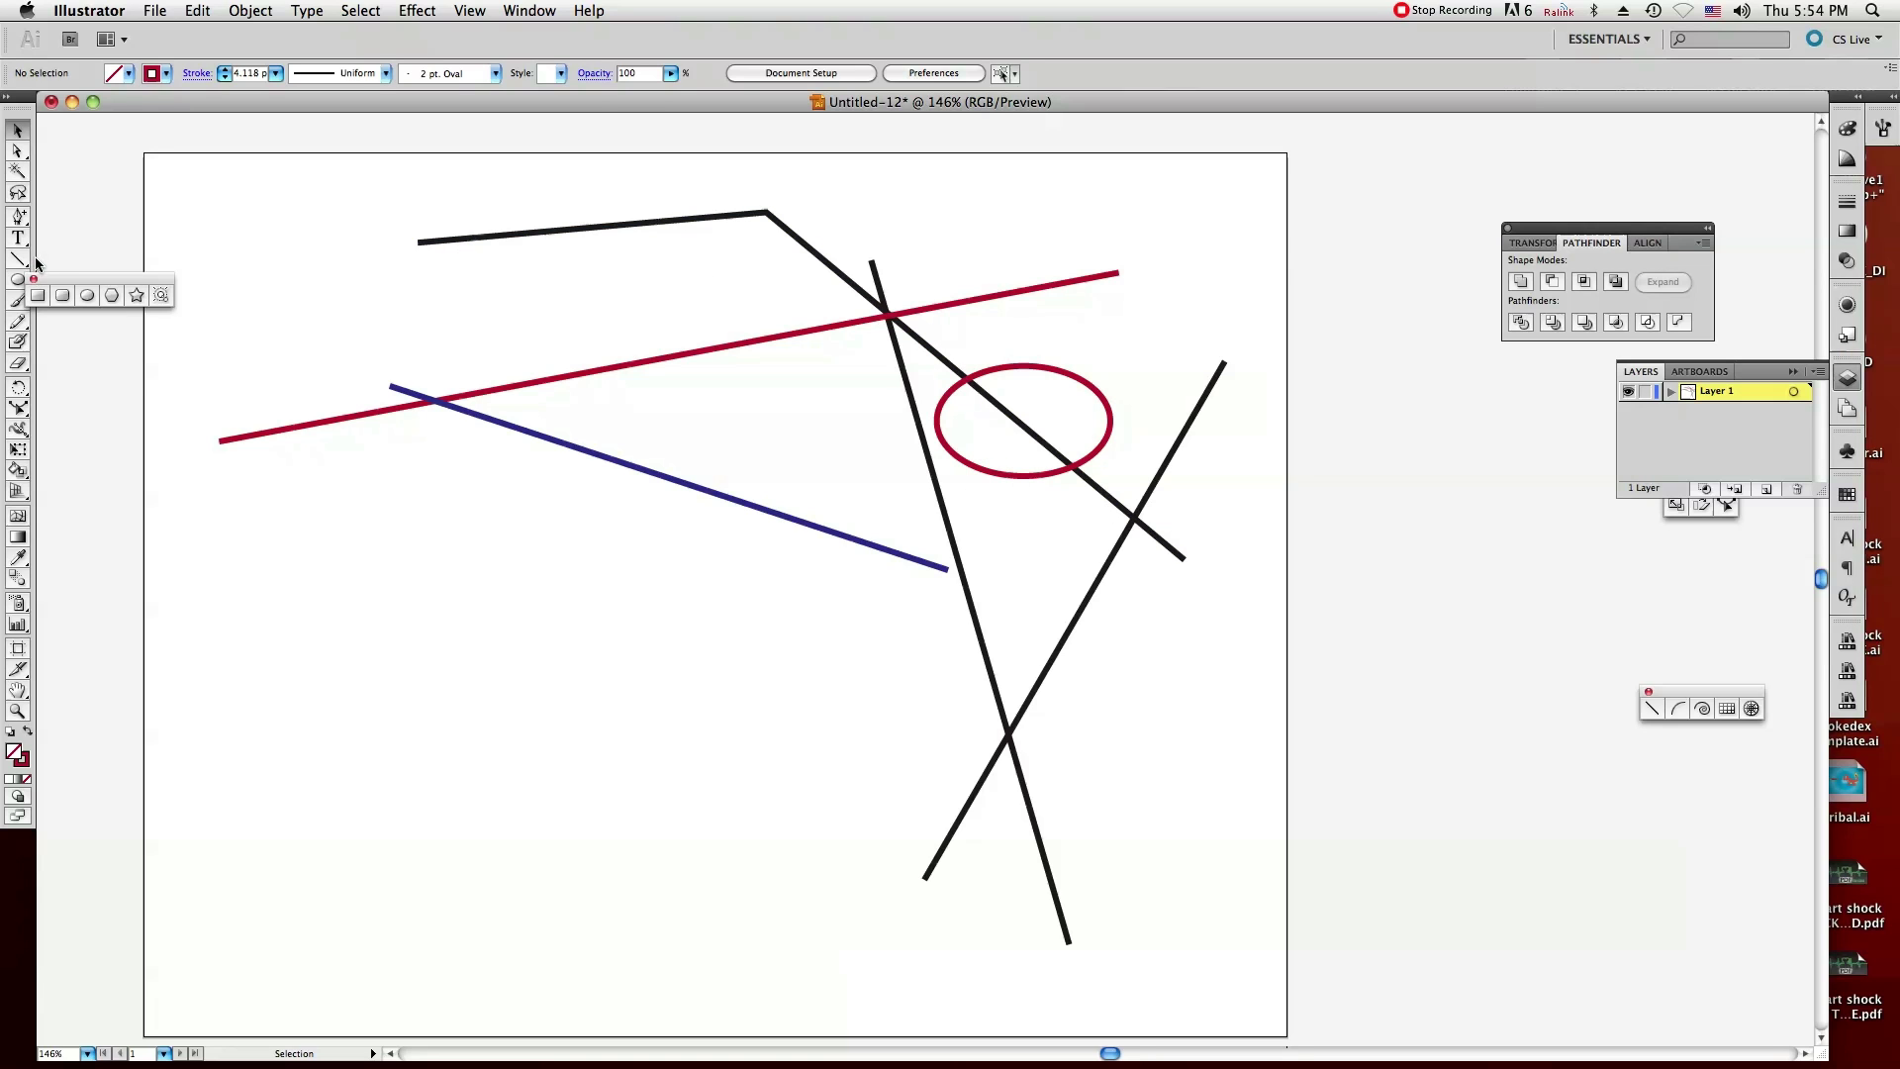
pyautogui.click(19, 151)
pyautogui.moveTo(20, 154)
pyautogui.mouseDown()
pyautogui.moveTo(64, 162)
pyautogui.moveTo(31, 177)
pyautogui.moveTo(20, 159)
pyautogui.mouseUp()
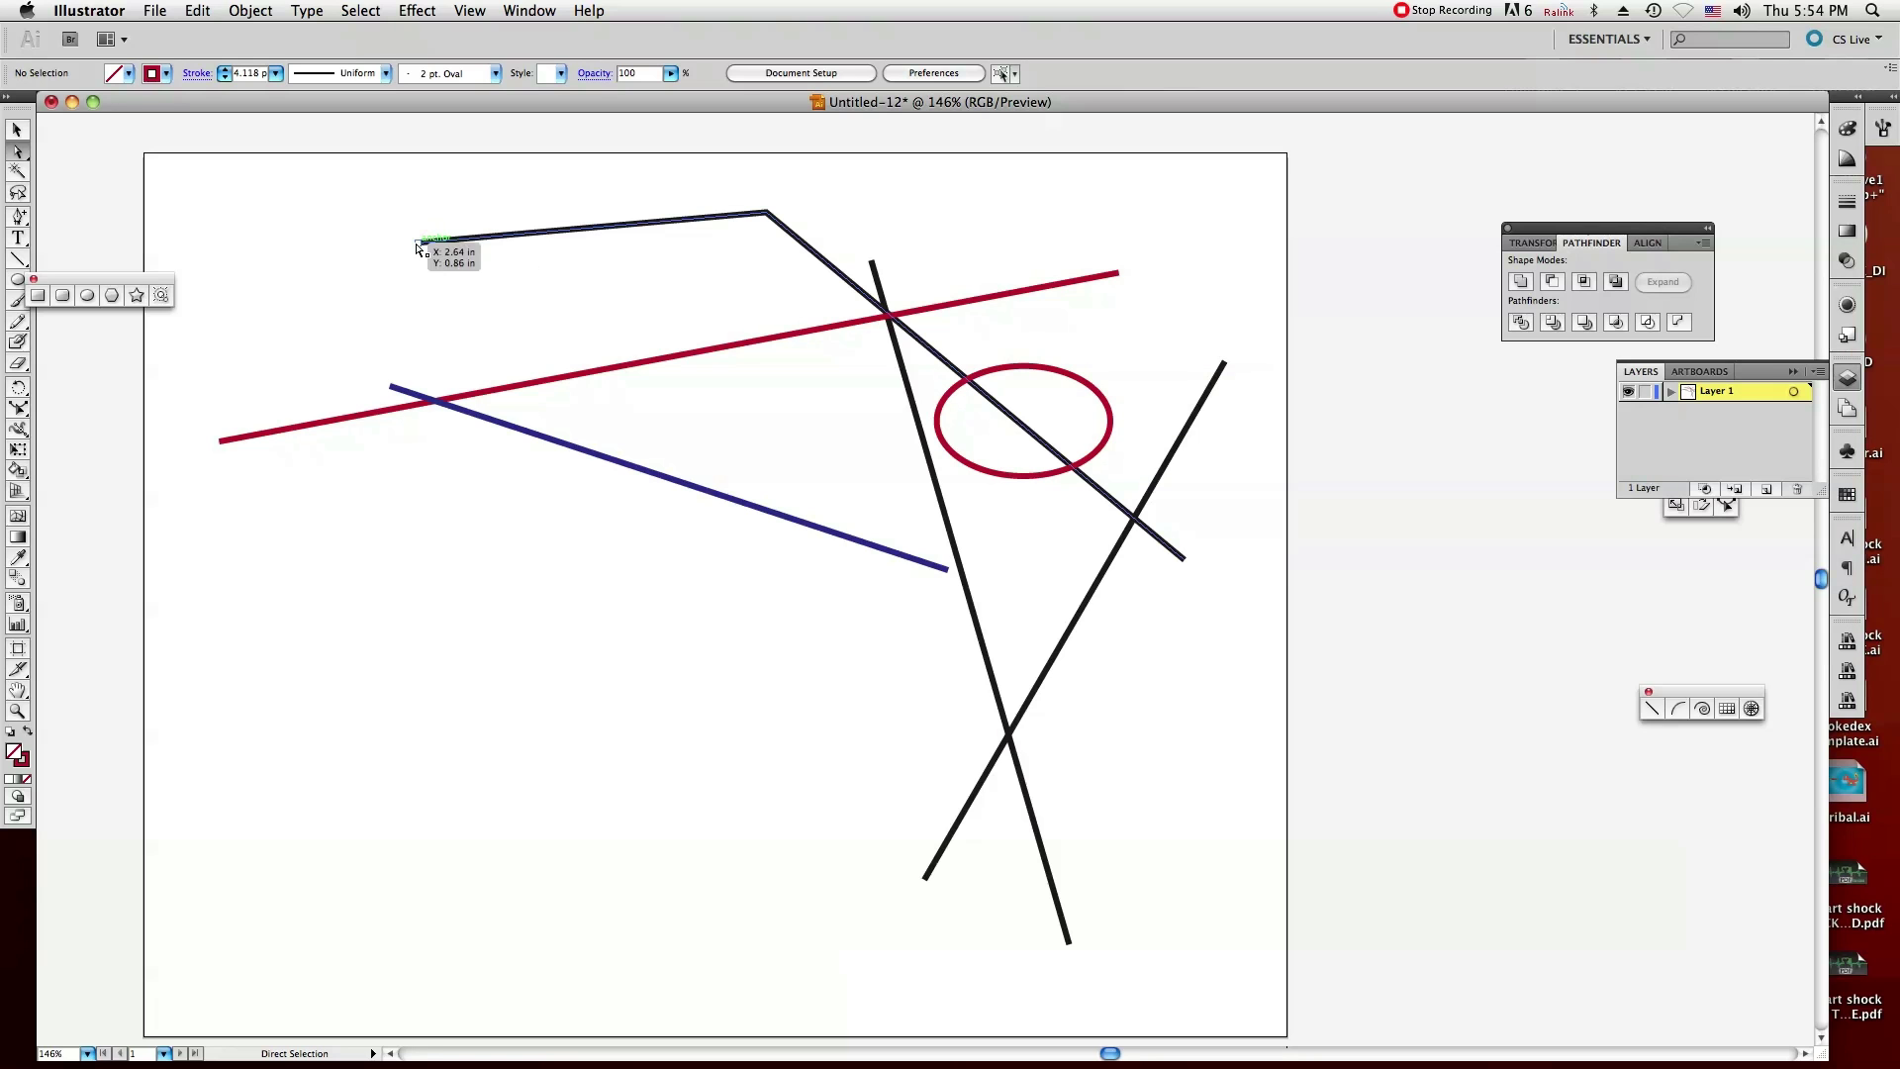
pyautogui.click(614, 369)
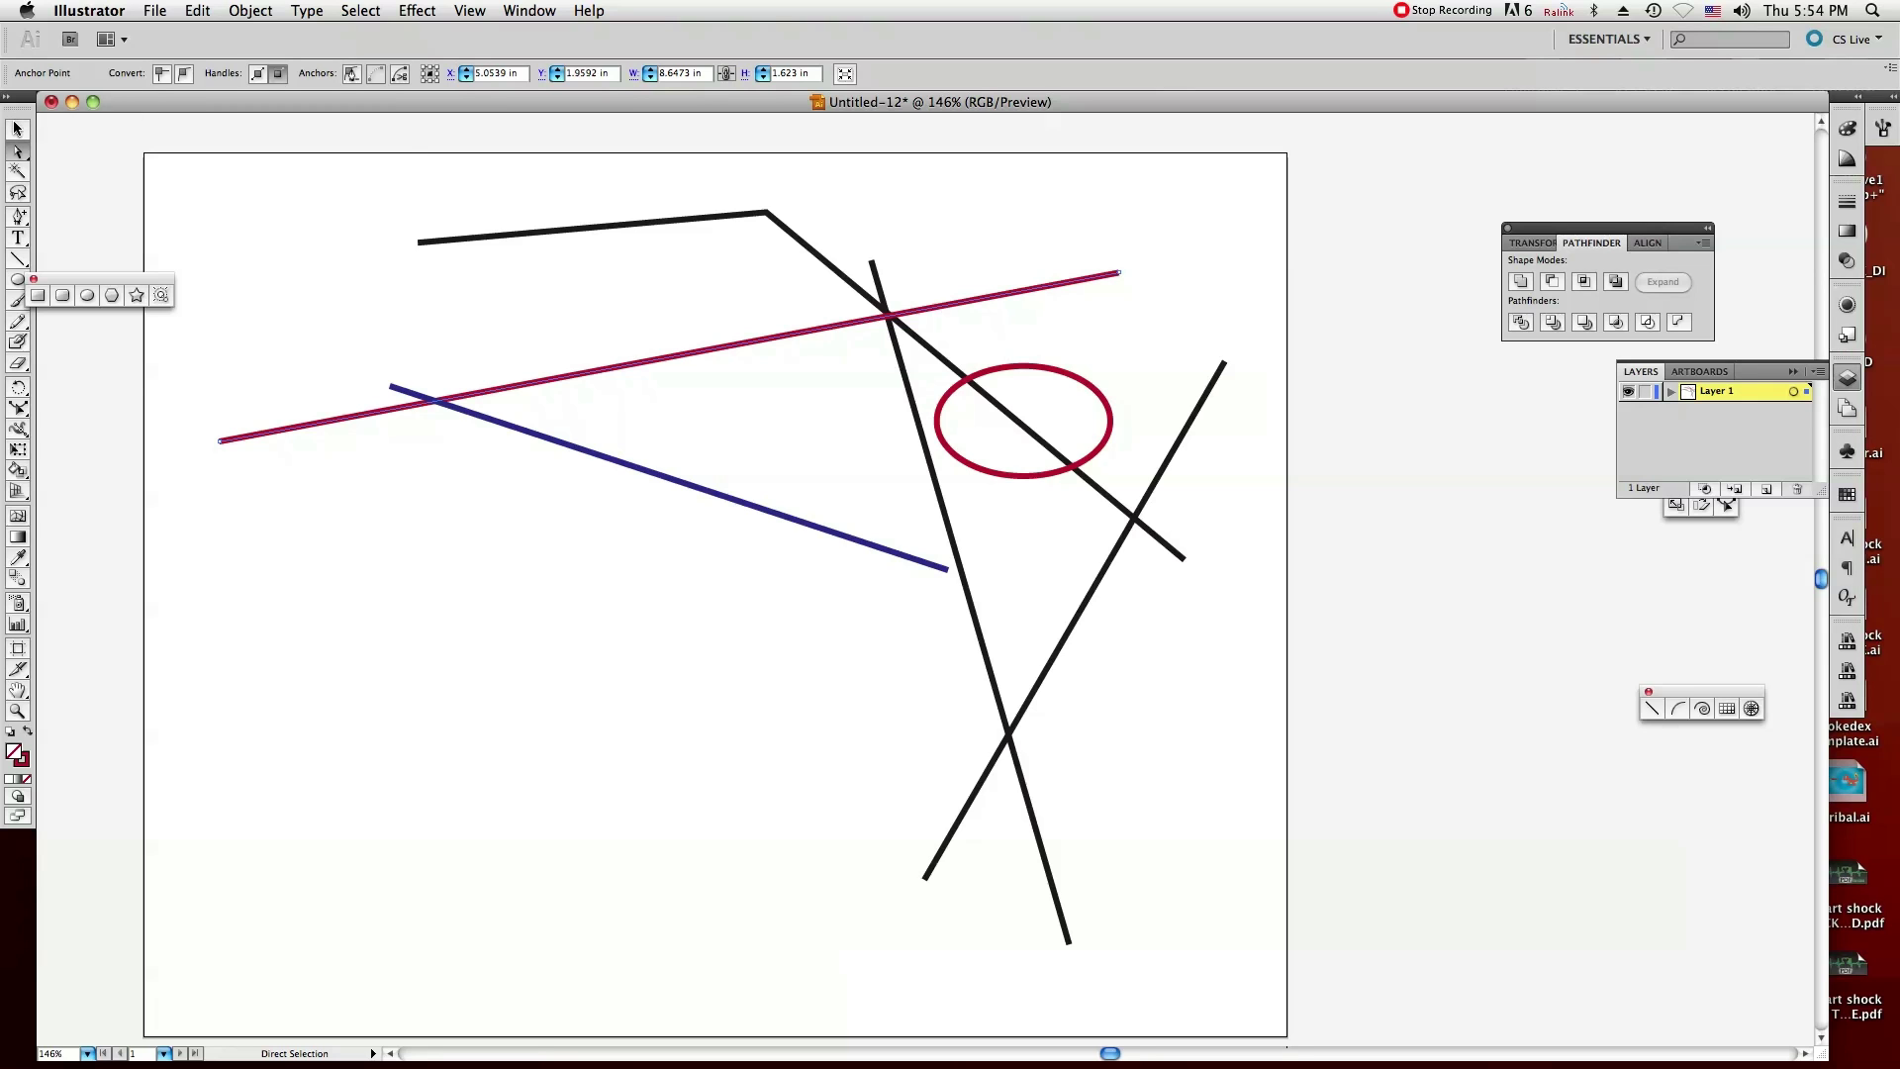
pyautogui.click(304, 242)
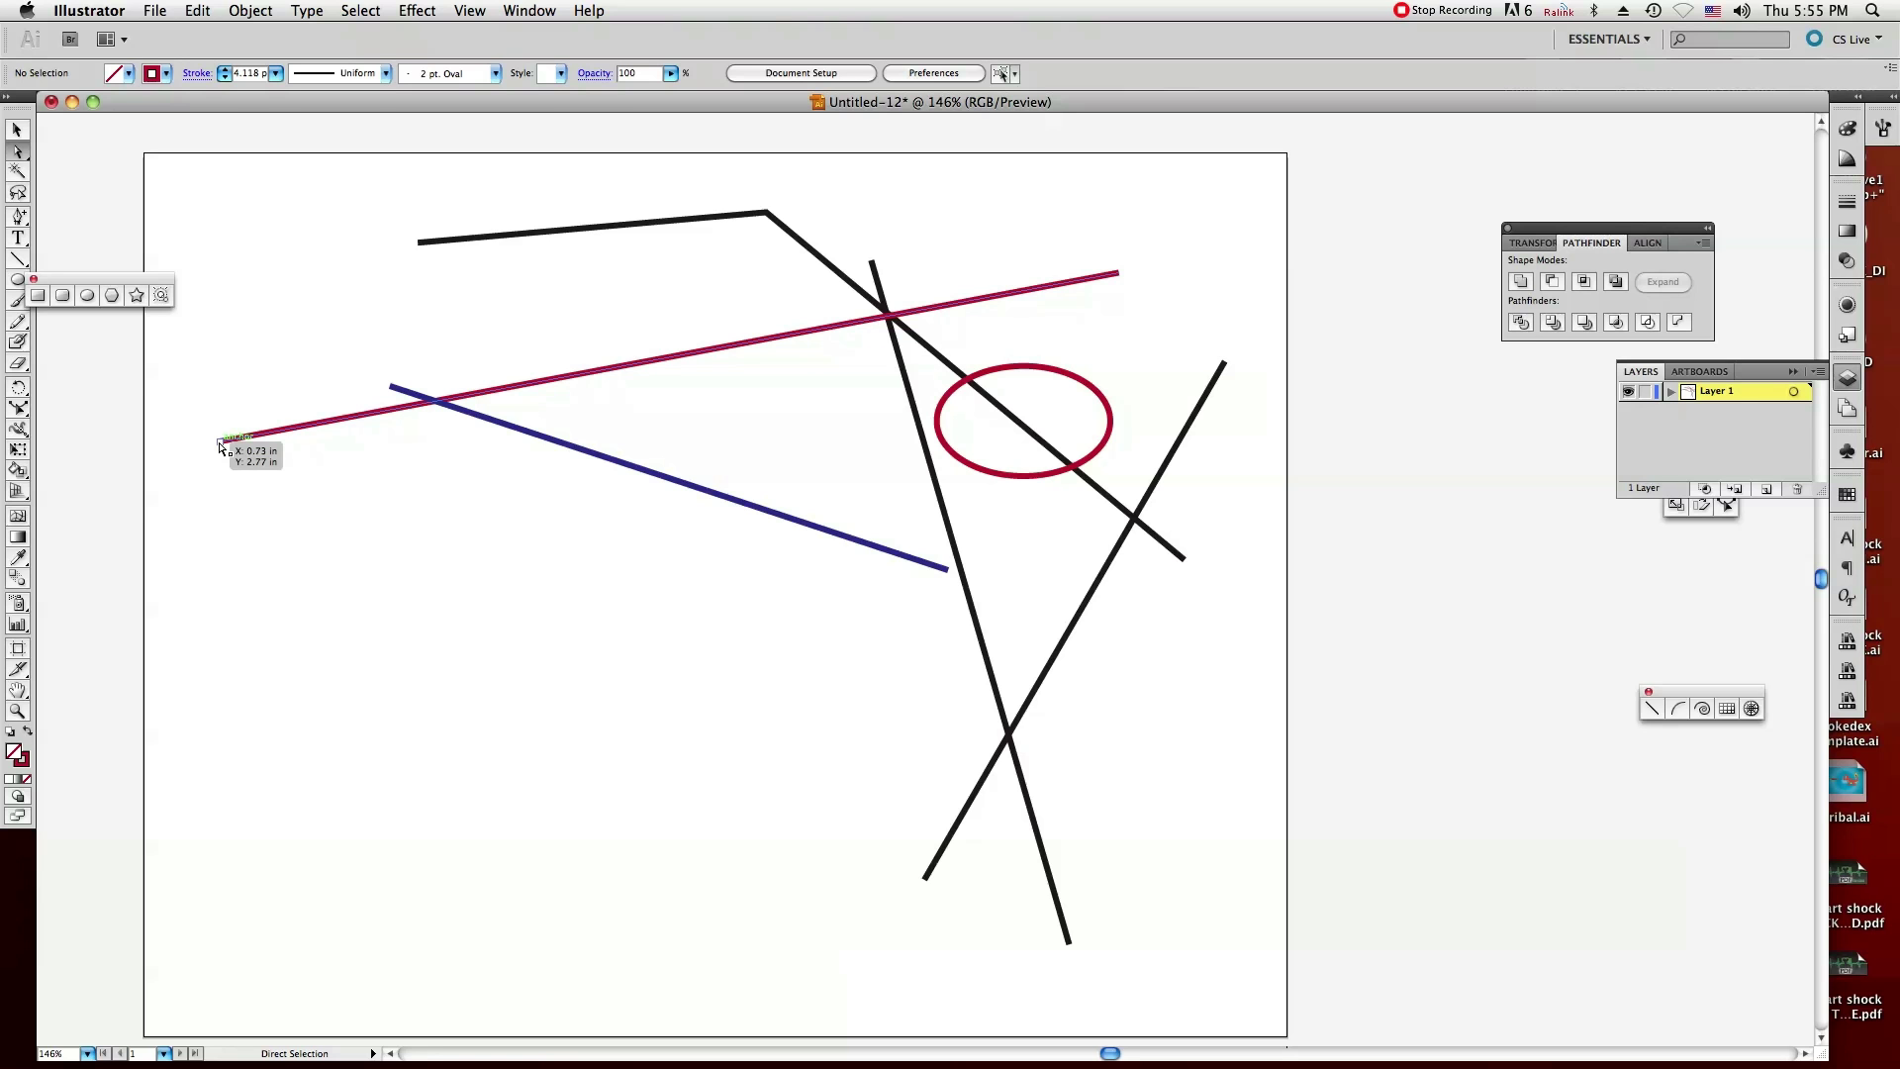
# Swing the red line's left end to the lower left and shift the black path's bend rightward.
pyautogui.moveTo(219, 445); pyautogui.dragTo(561, 853)
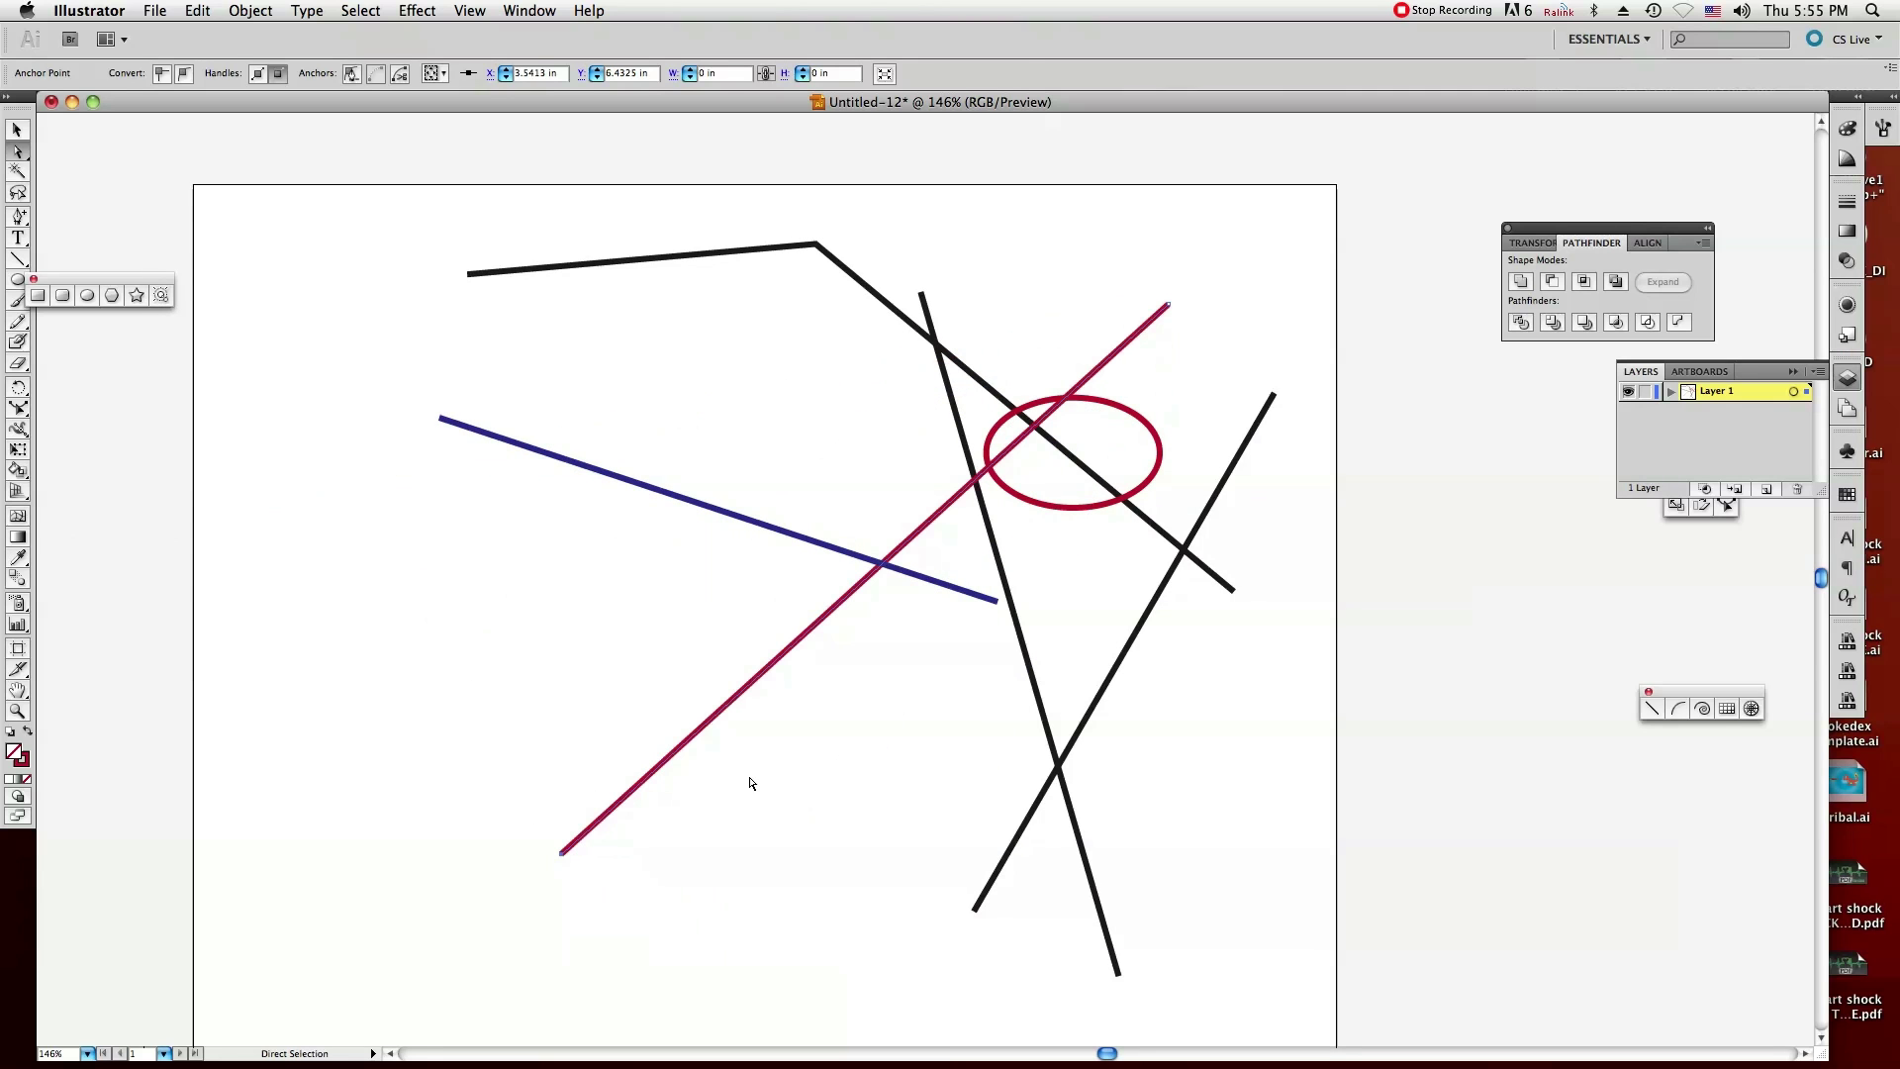
pyautogui.click(749, 782)
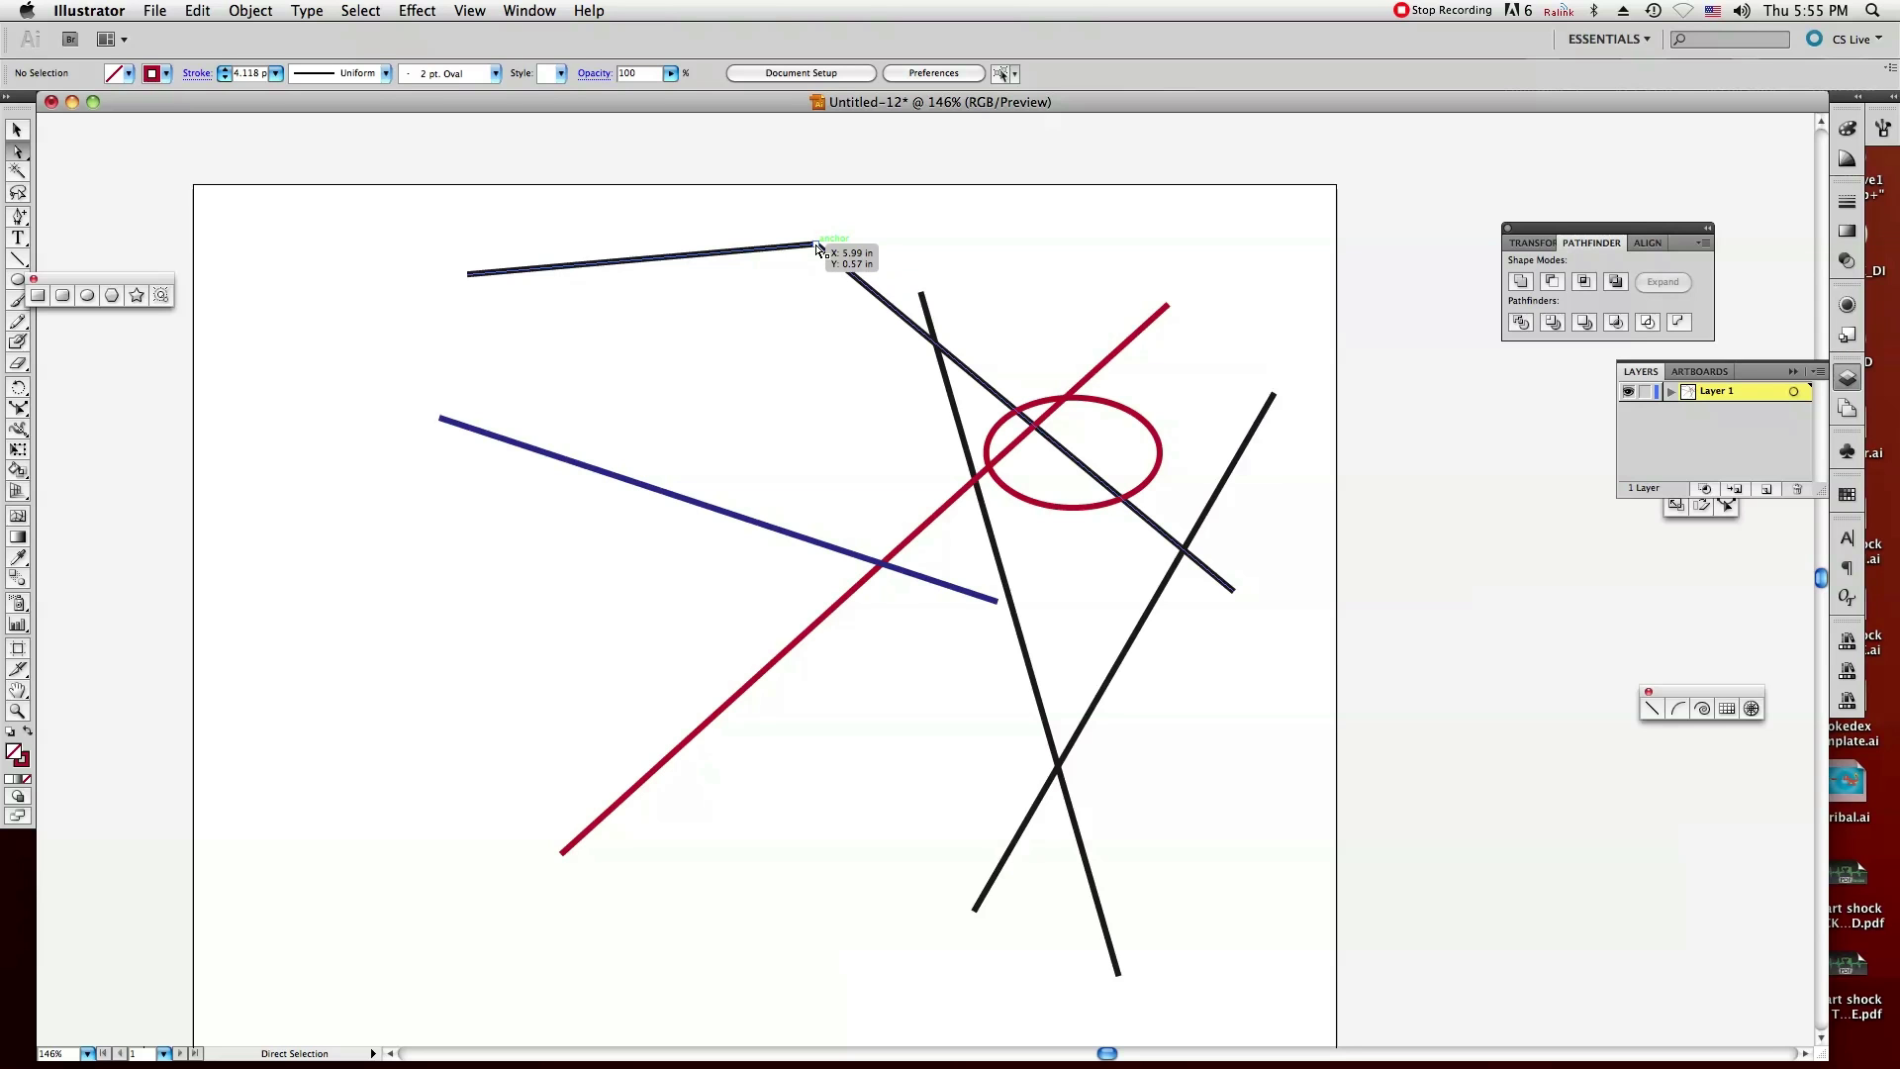
pyautogui.moveTo(818, 247); pyautogui.dragTo(1059, 344)
pyautogui.click(527, 369)
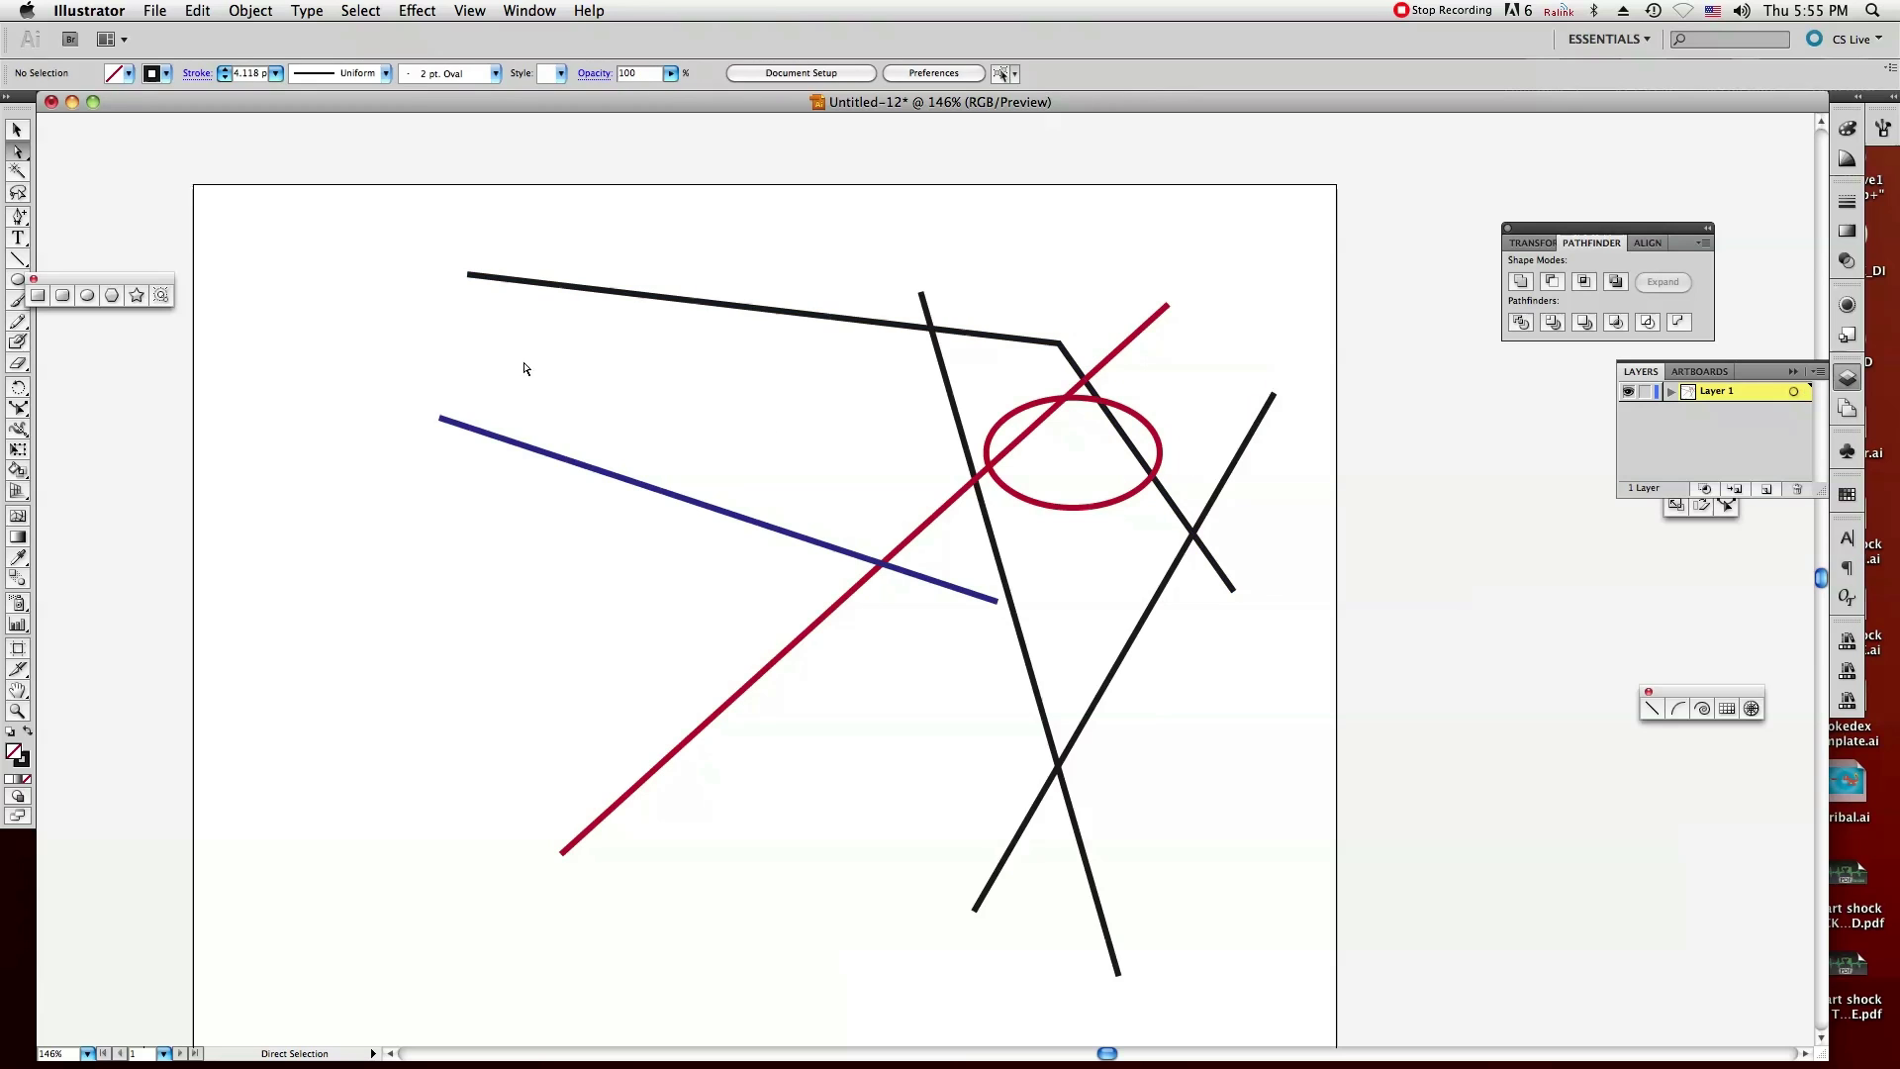
# Pull the black path's corner anchor down and to the left.
pyautogui.click(16, 132)
pyautogui.click(18, 152)
pyautogui.click(1061, 343)
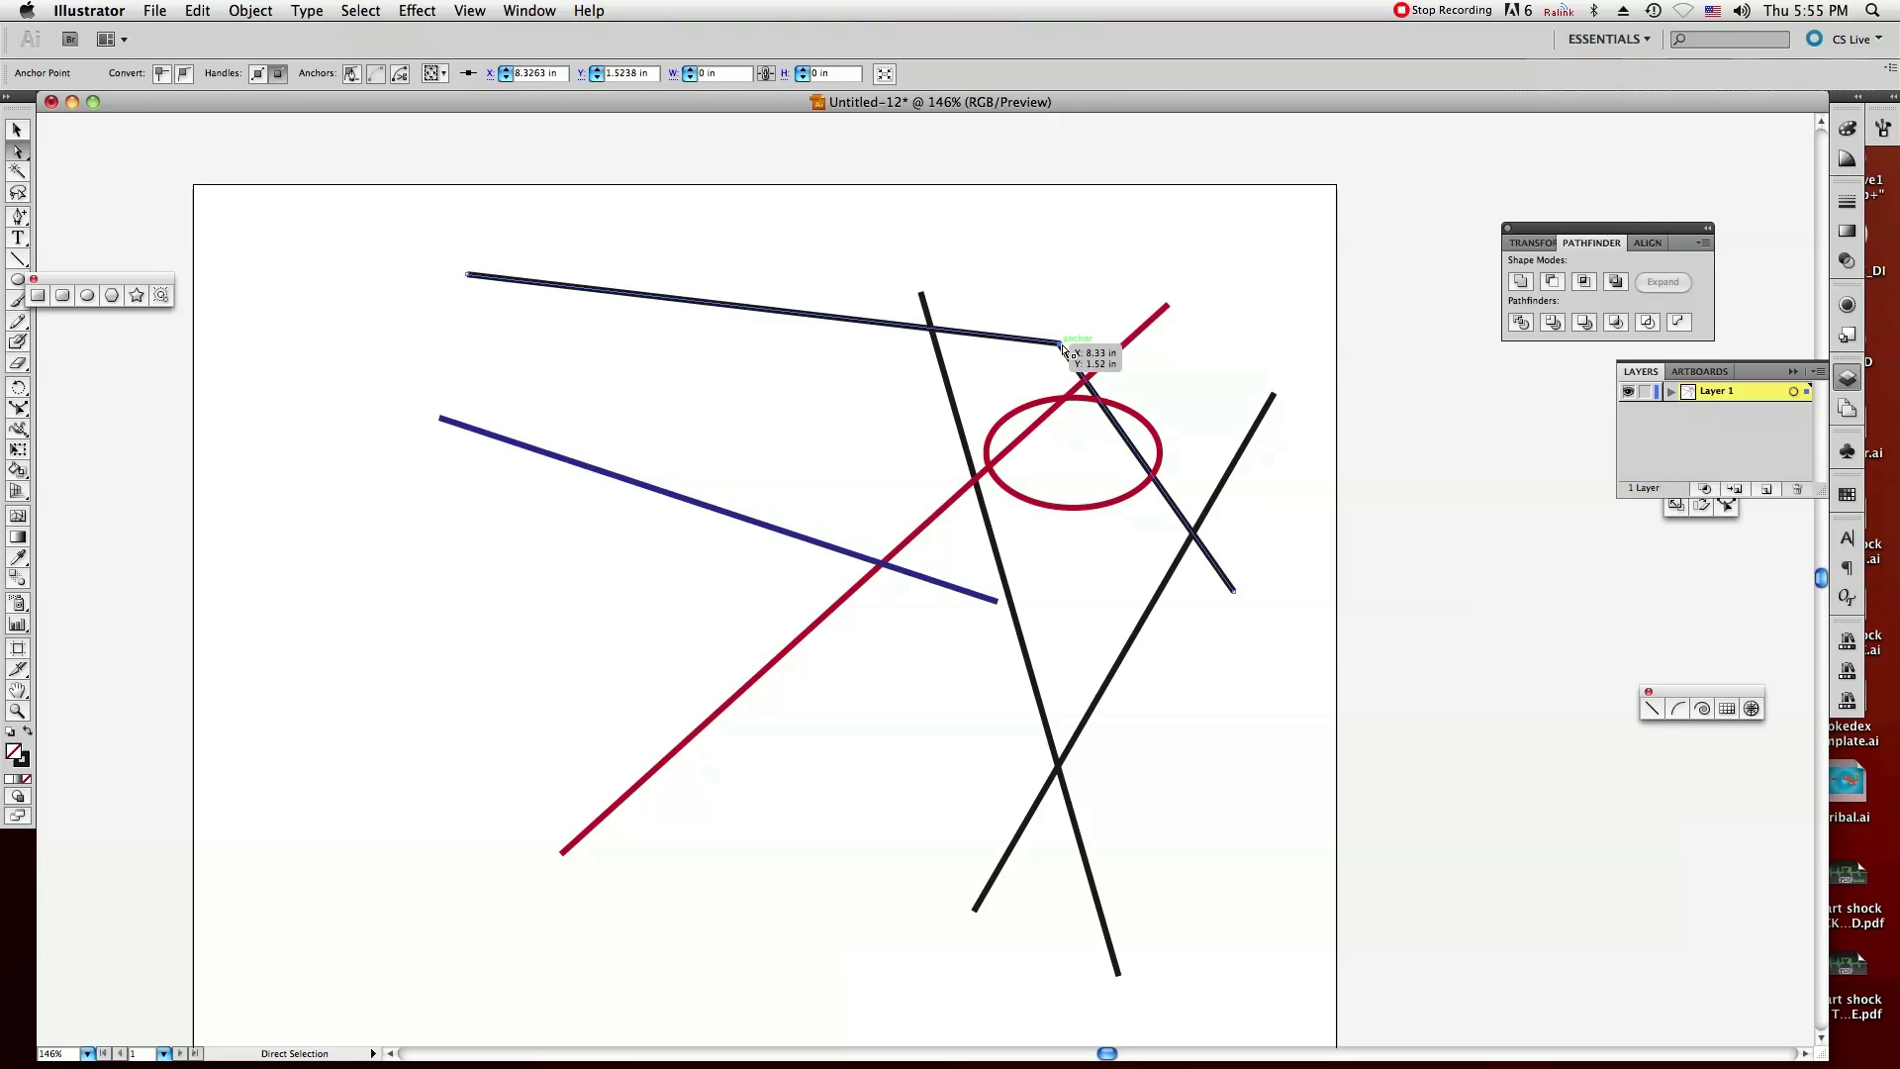
pyautogui.moveTo(1060, 343); pyautogui.dragTo(866, 454)
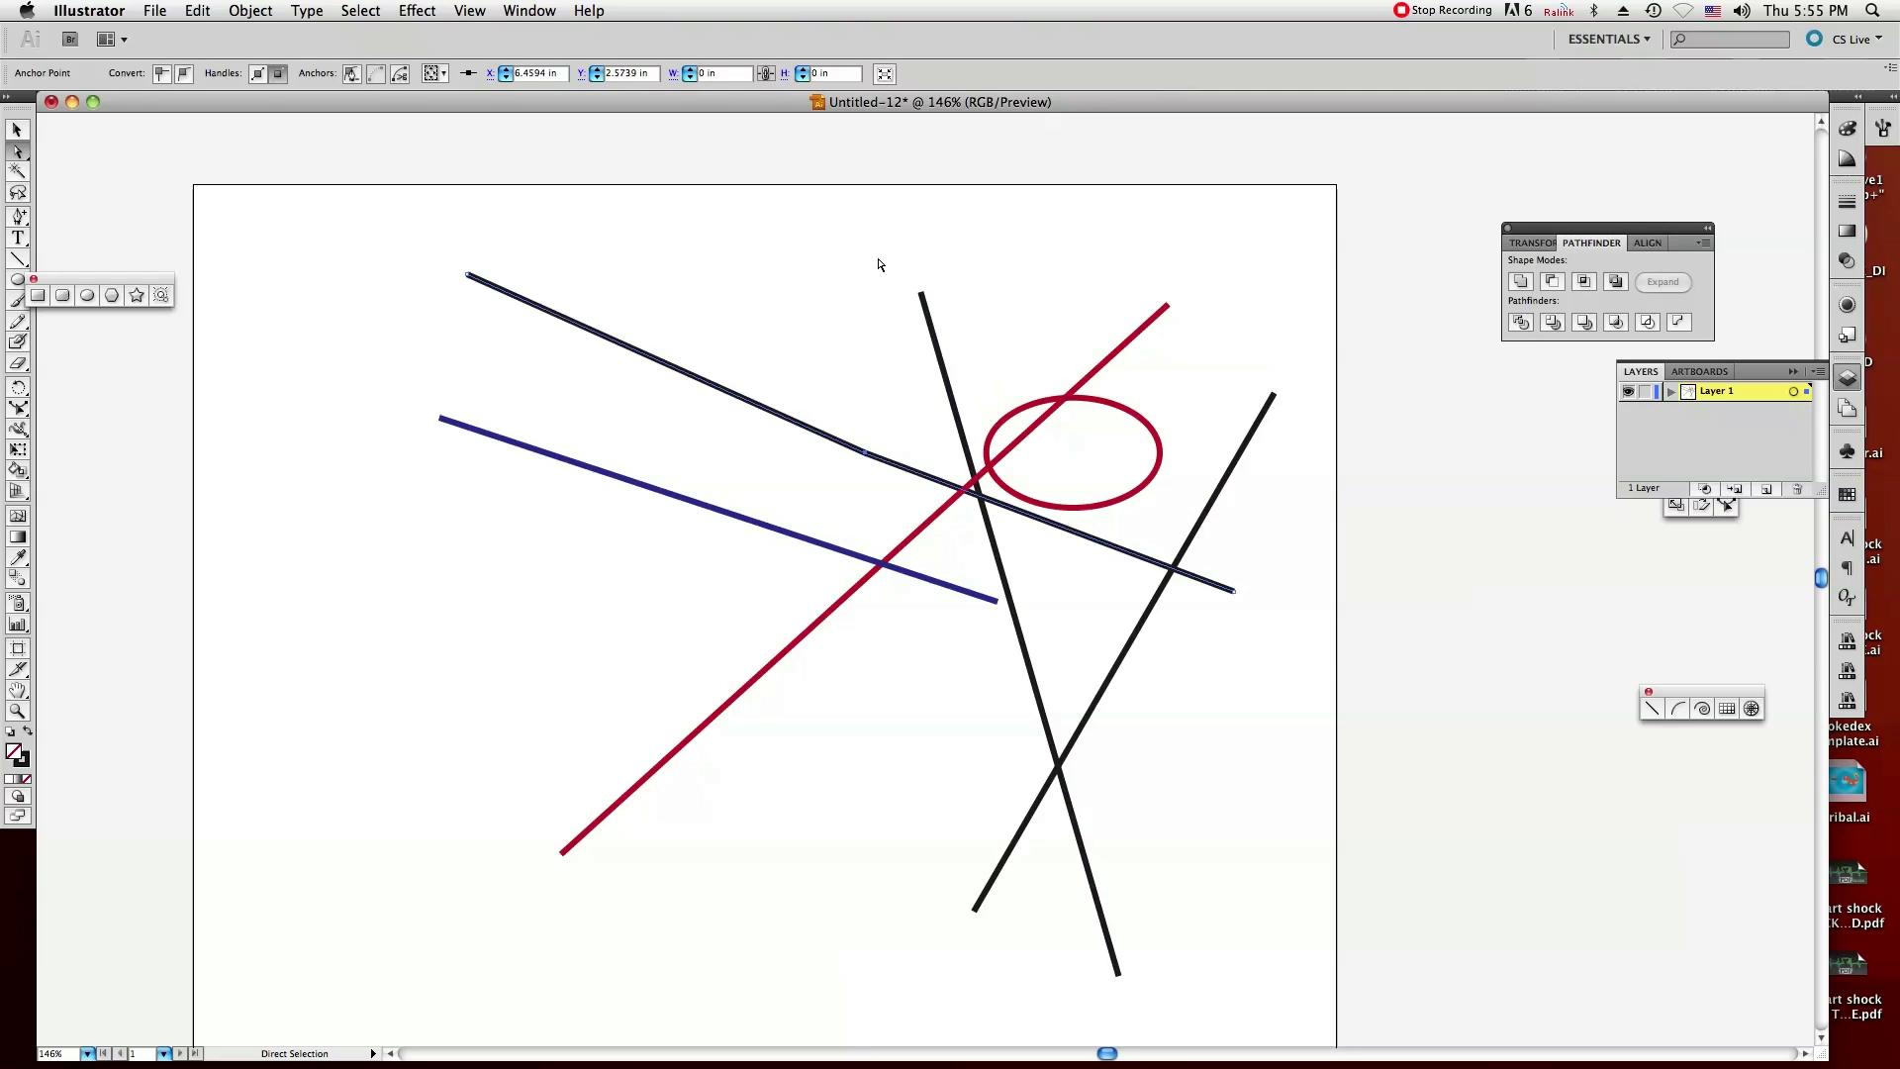
pyautogui.click(1016, 382)
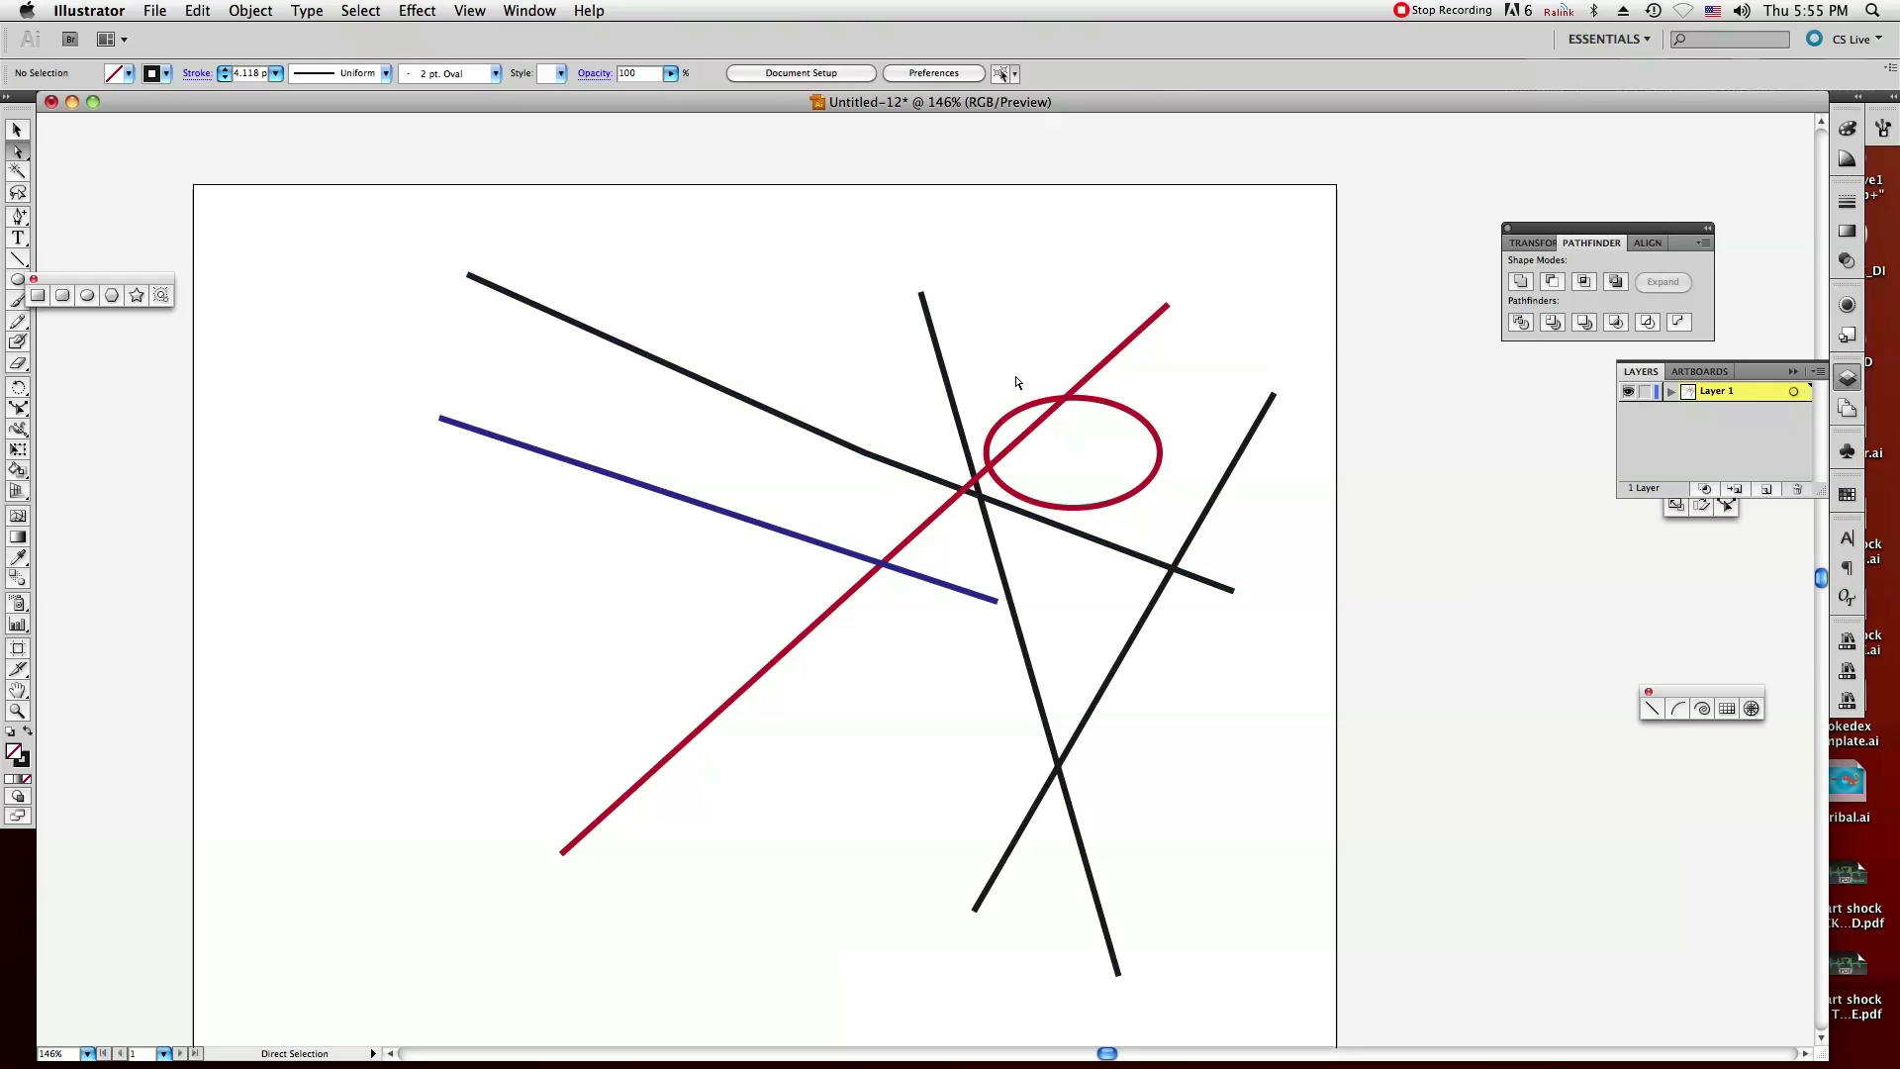
# Select the bent black path and move it lower on the artboard.
pyautogui.click(1166, 305)
pyautogui.click(15, 132)
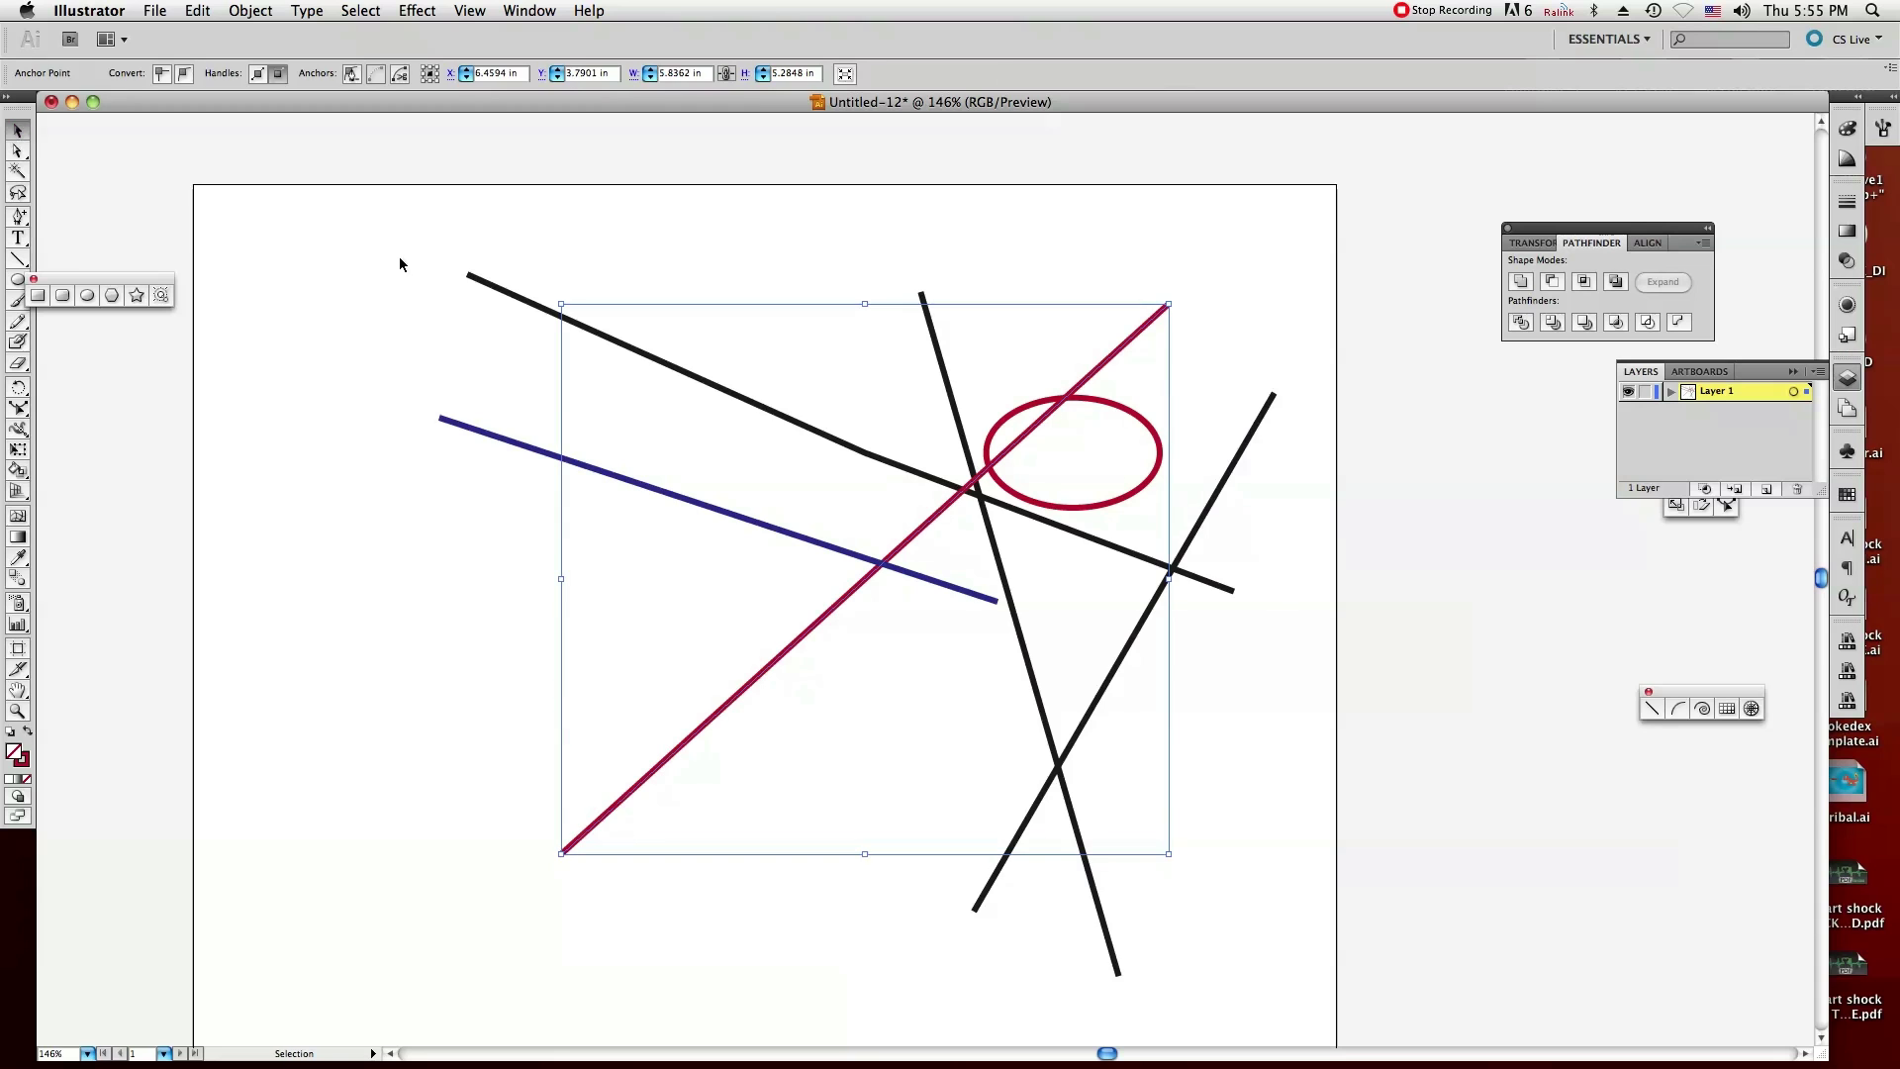
pyautogui.click(402, 260)
pyautogui.click(526, 303)
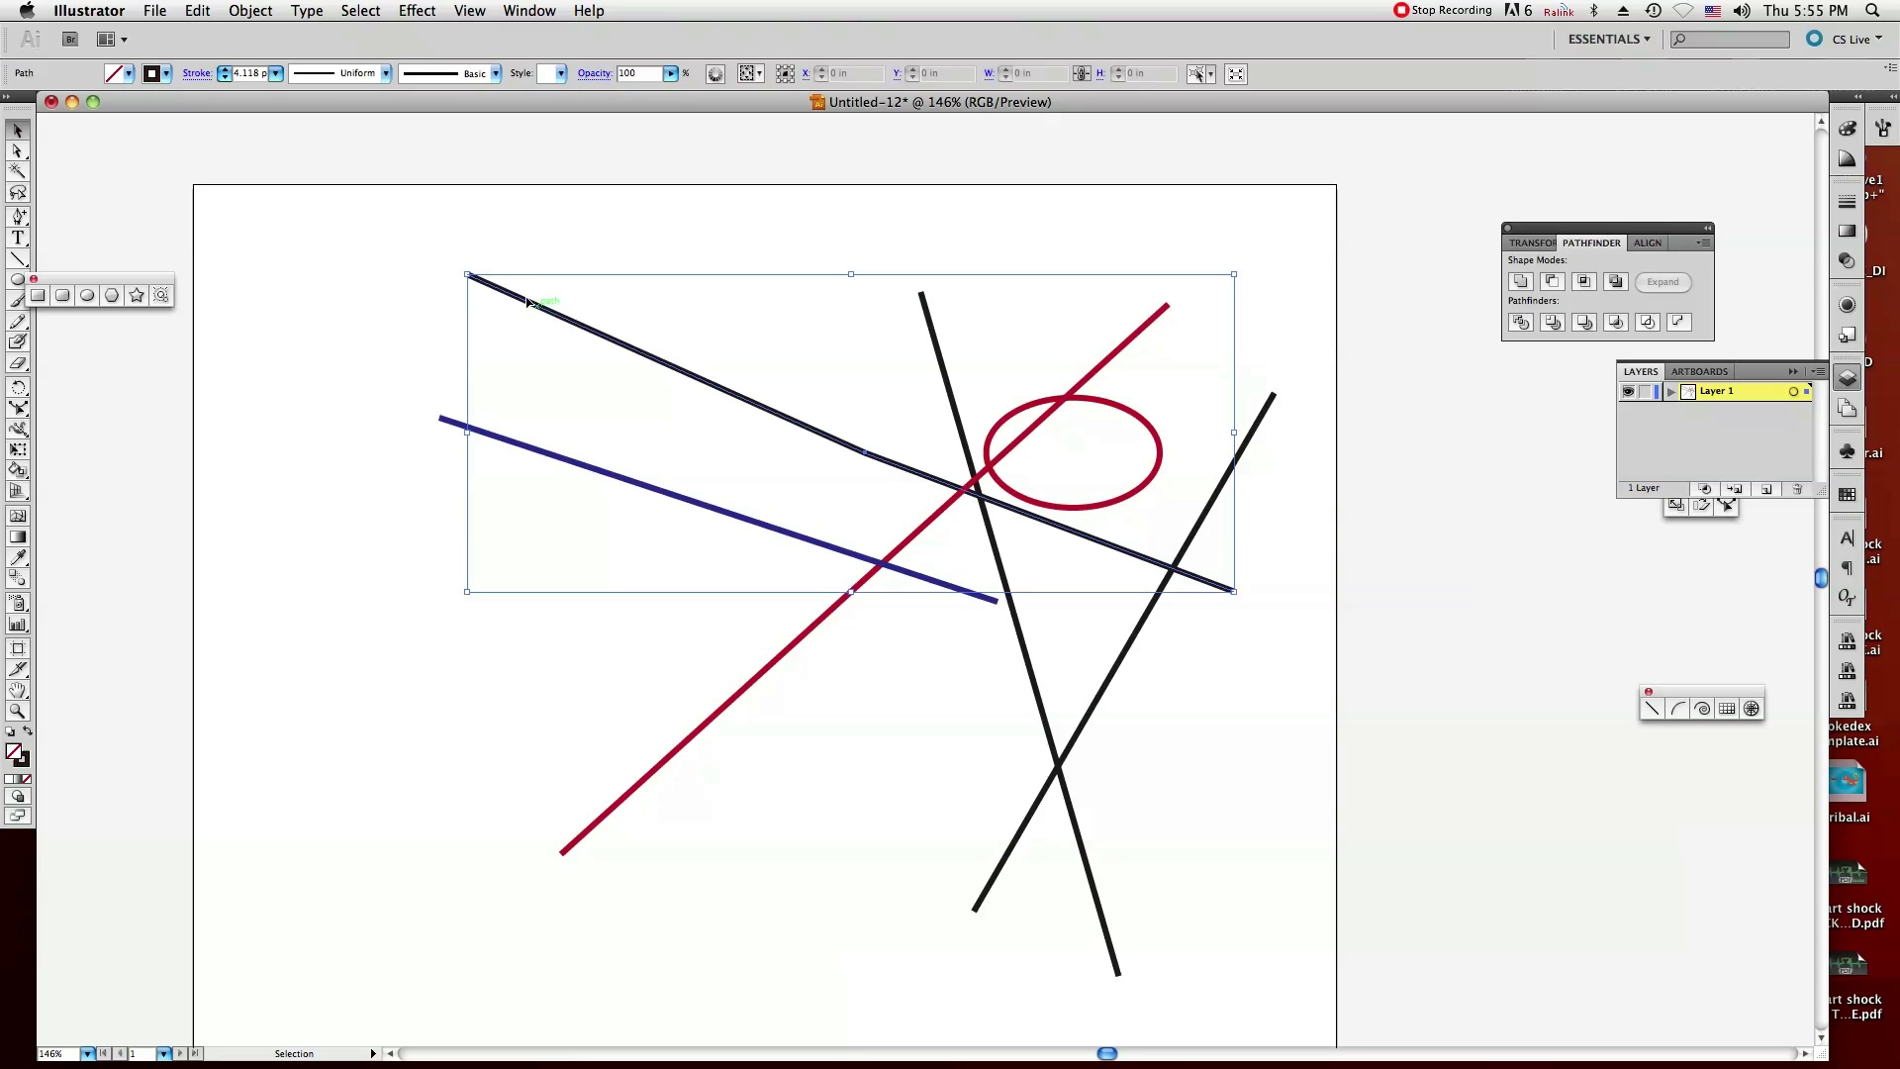
pyautogui.click(17, 151)
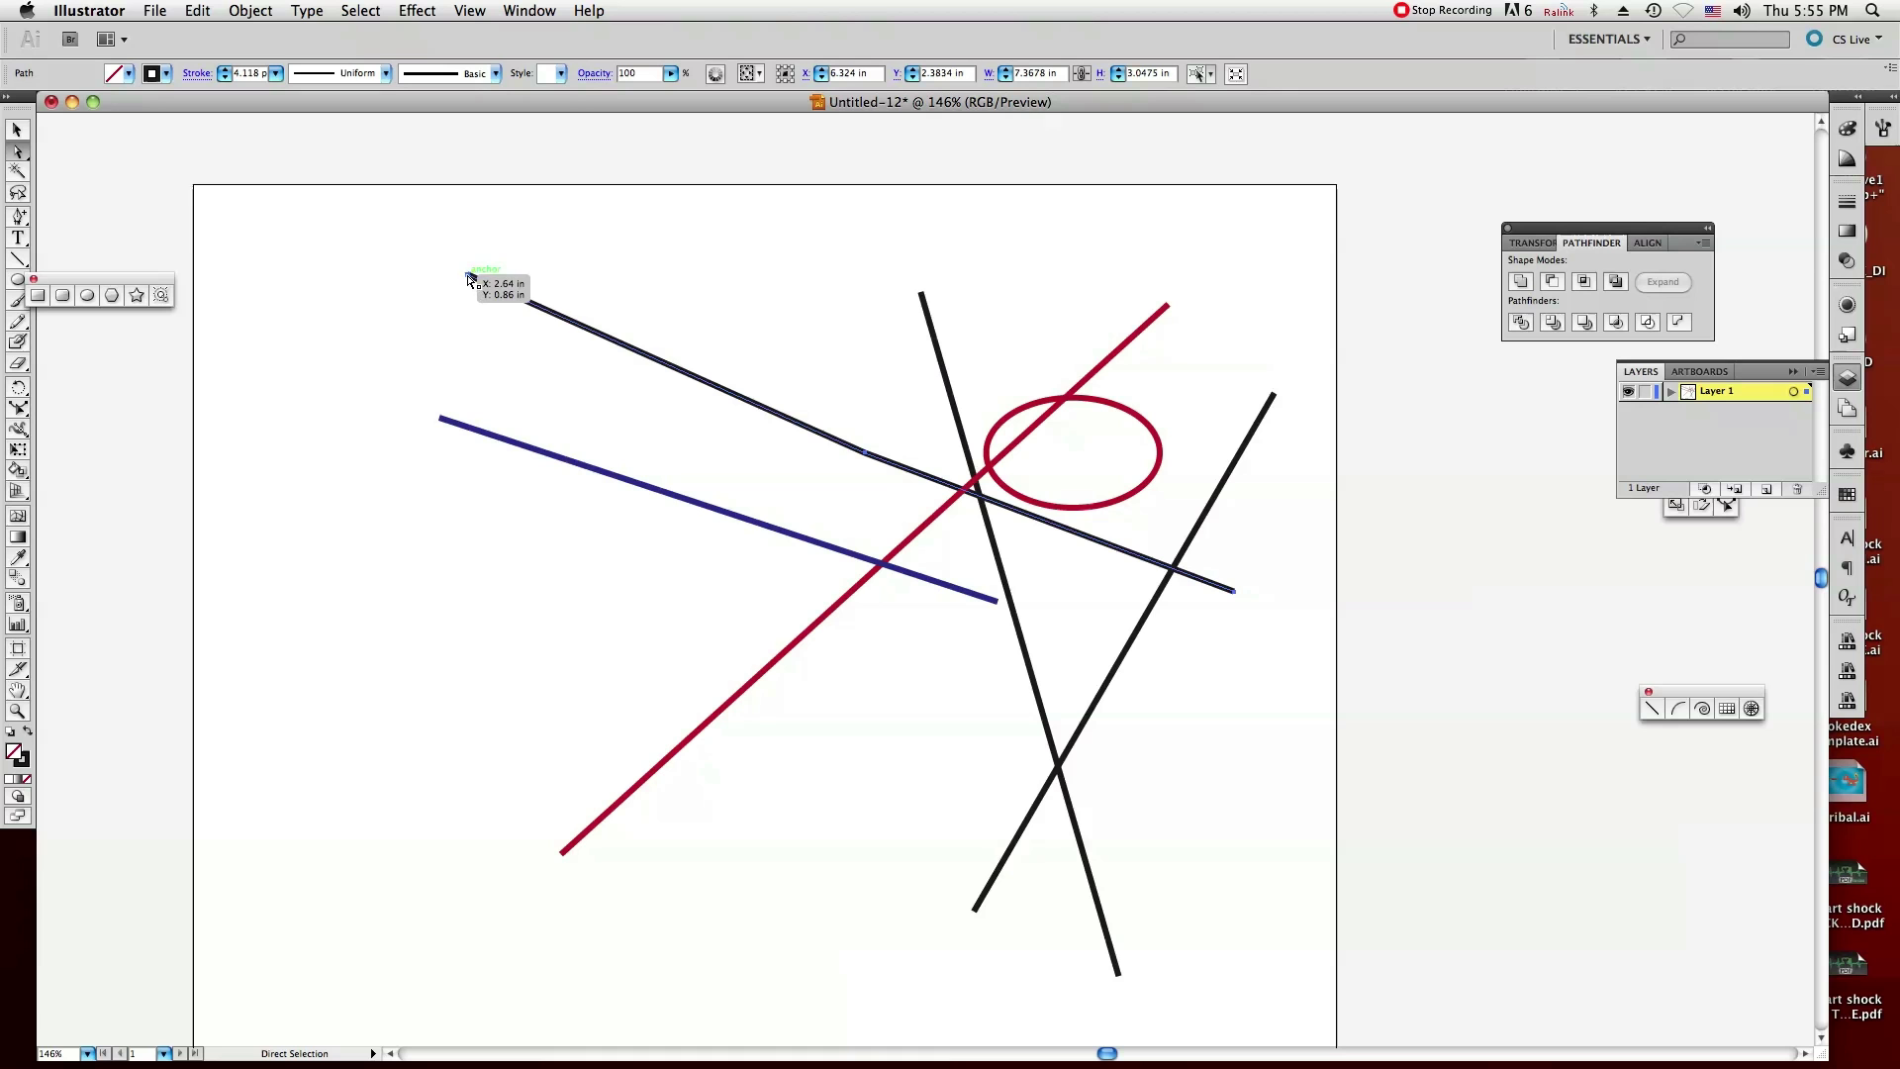
pyautogui.moveTo(466, 276); pyautogui.dragTo(447, 468)
pyautogui.click(388, 348)
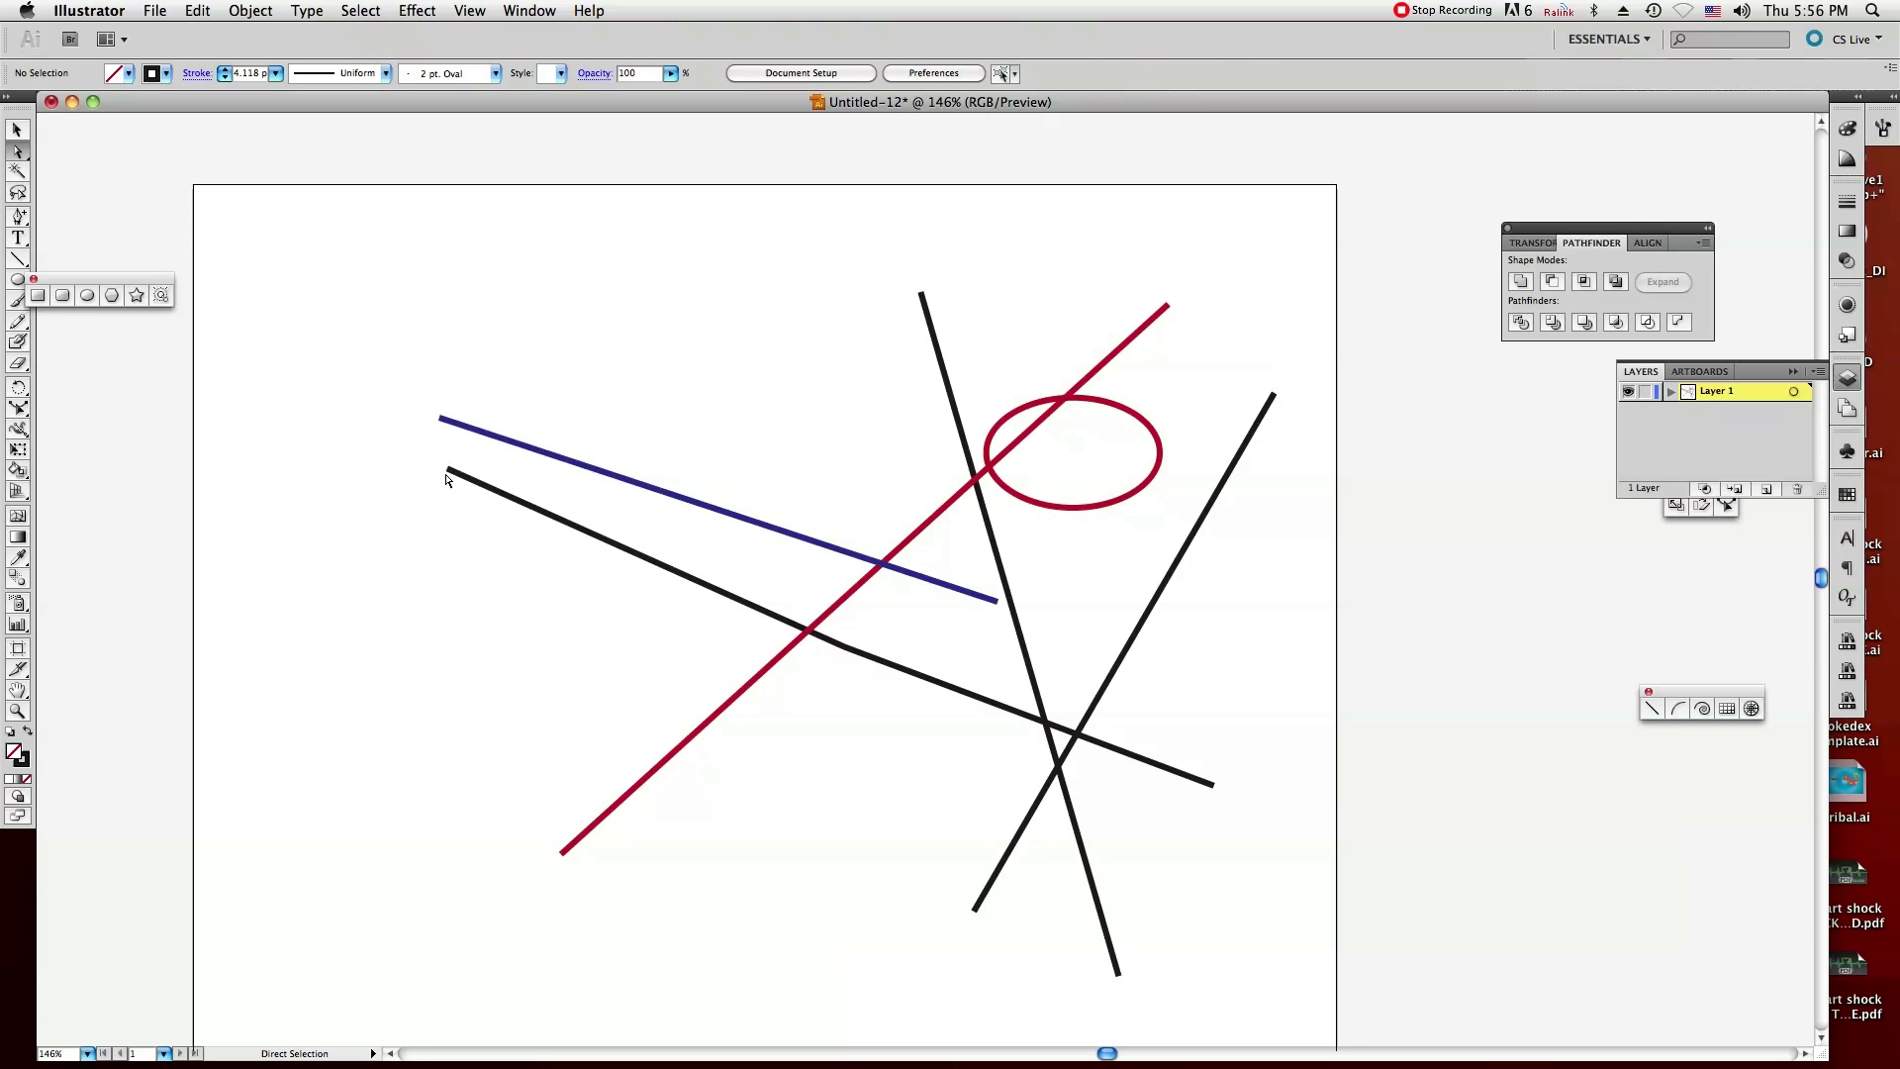
# Reshape the black path into a hook: left end up, corner below its top end, right end raised.
pyautogui.moveTo(448, 469); pyautogui.dragTo(690, 275)
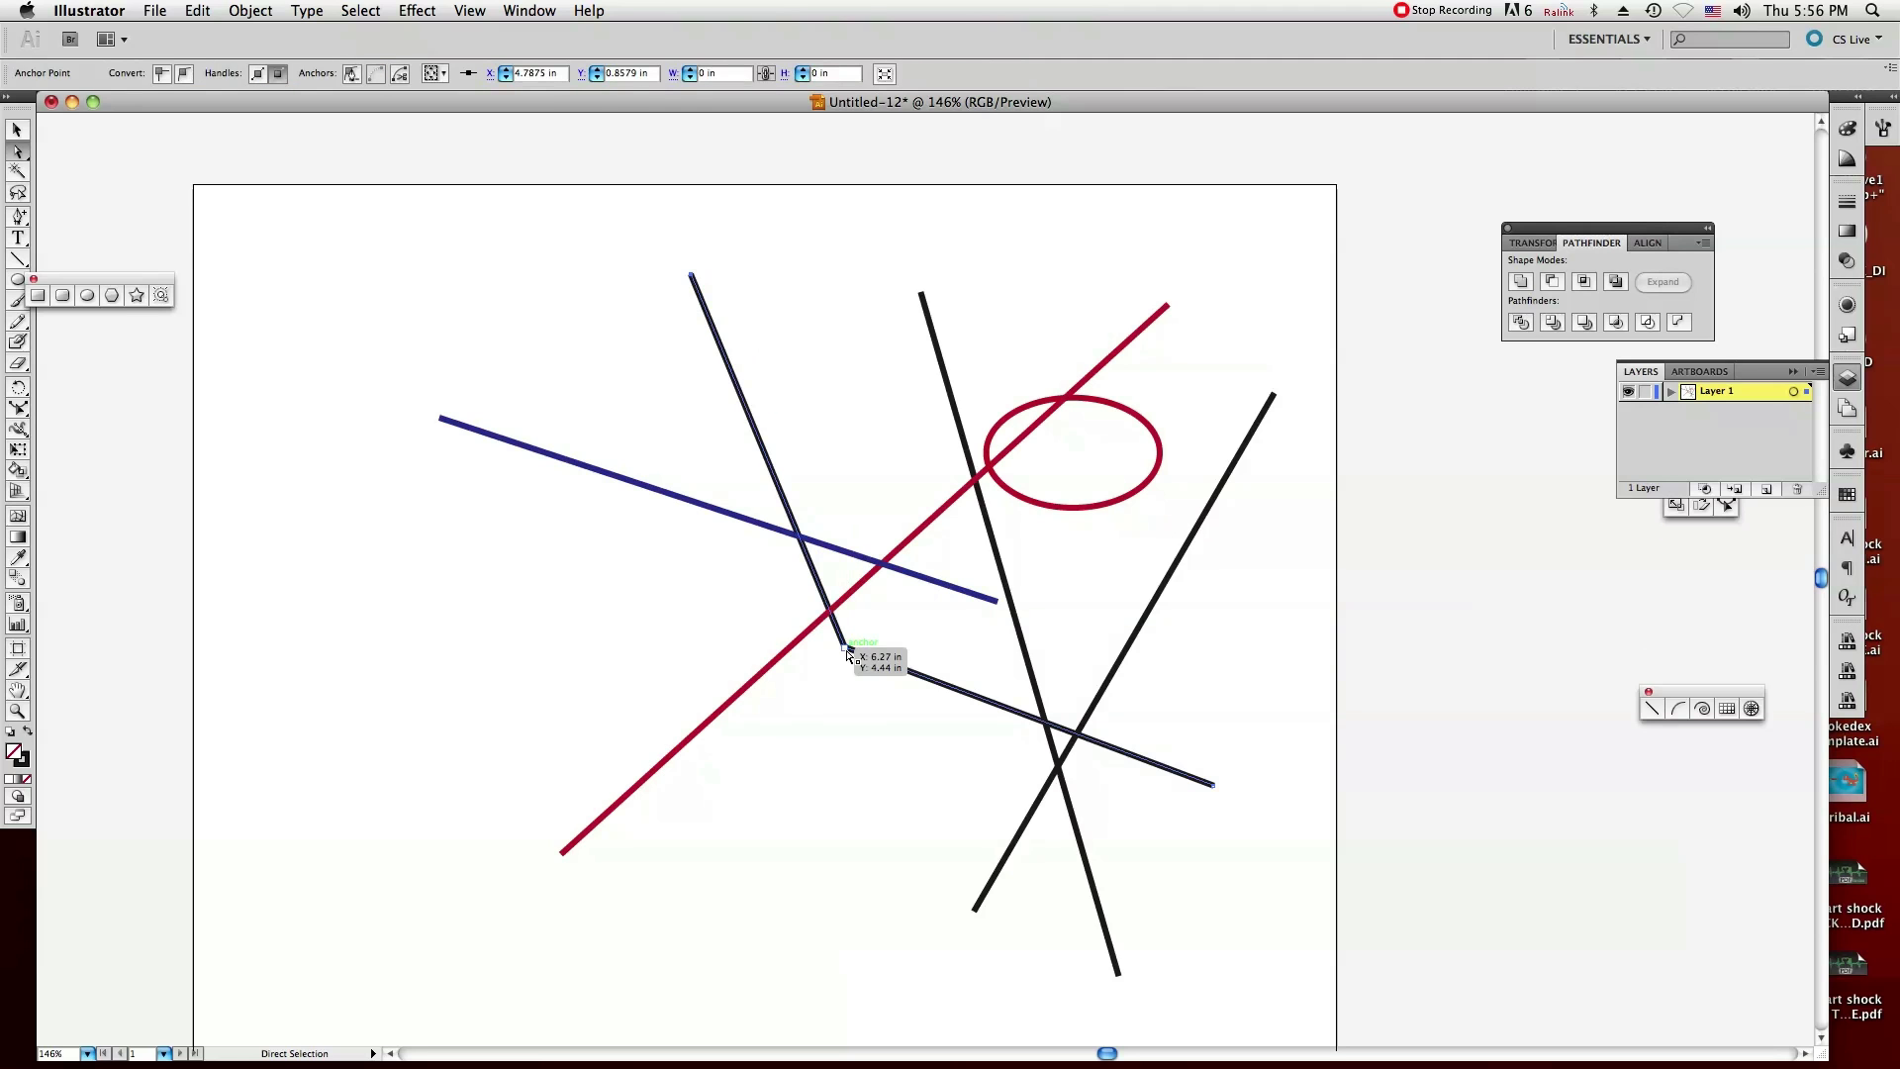
pyautogui.moveTo(847, 648); pyautogui.dragTo(1153, 330)
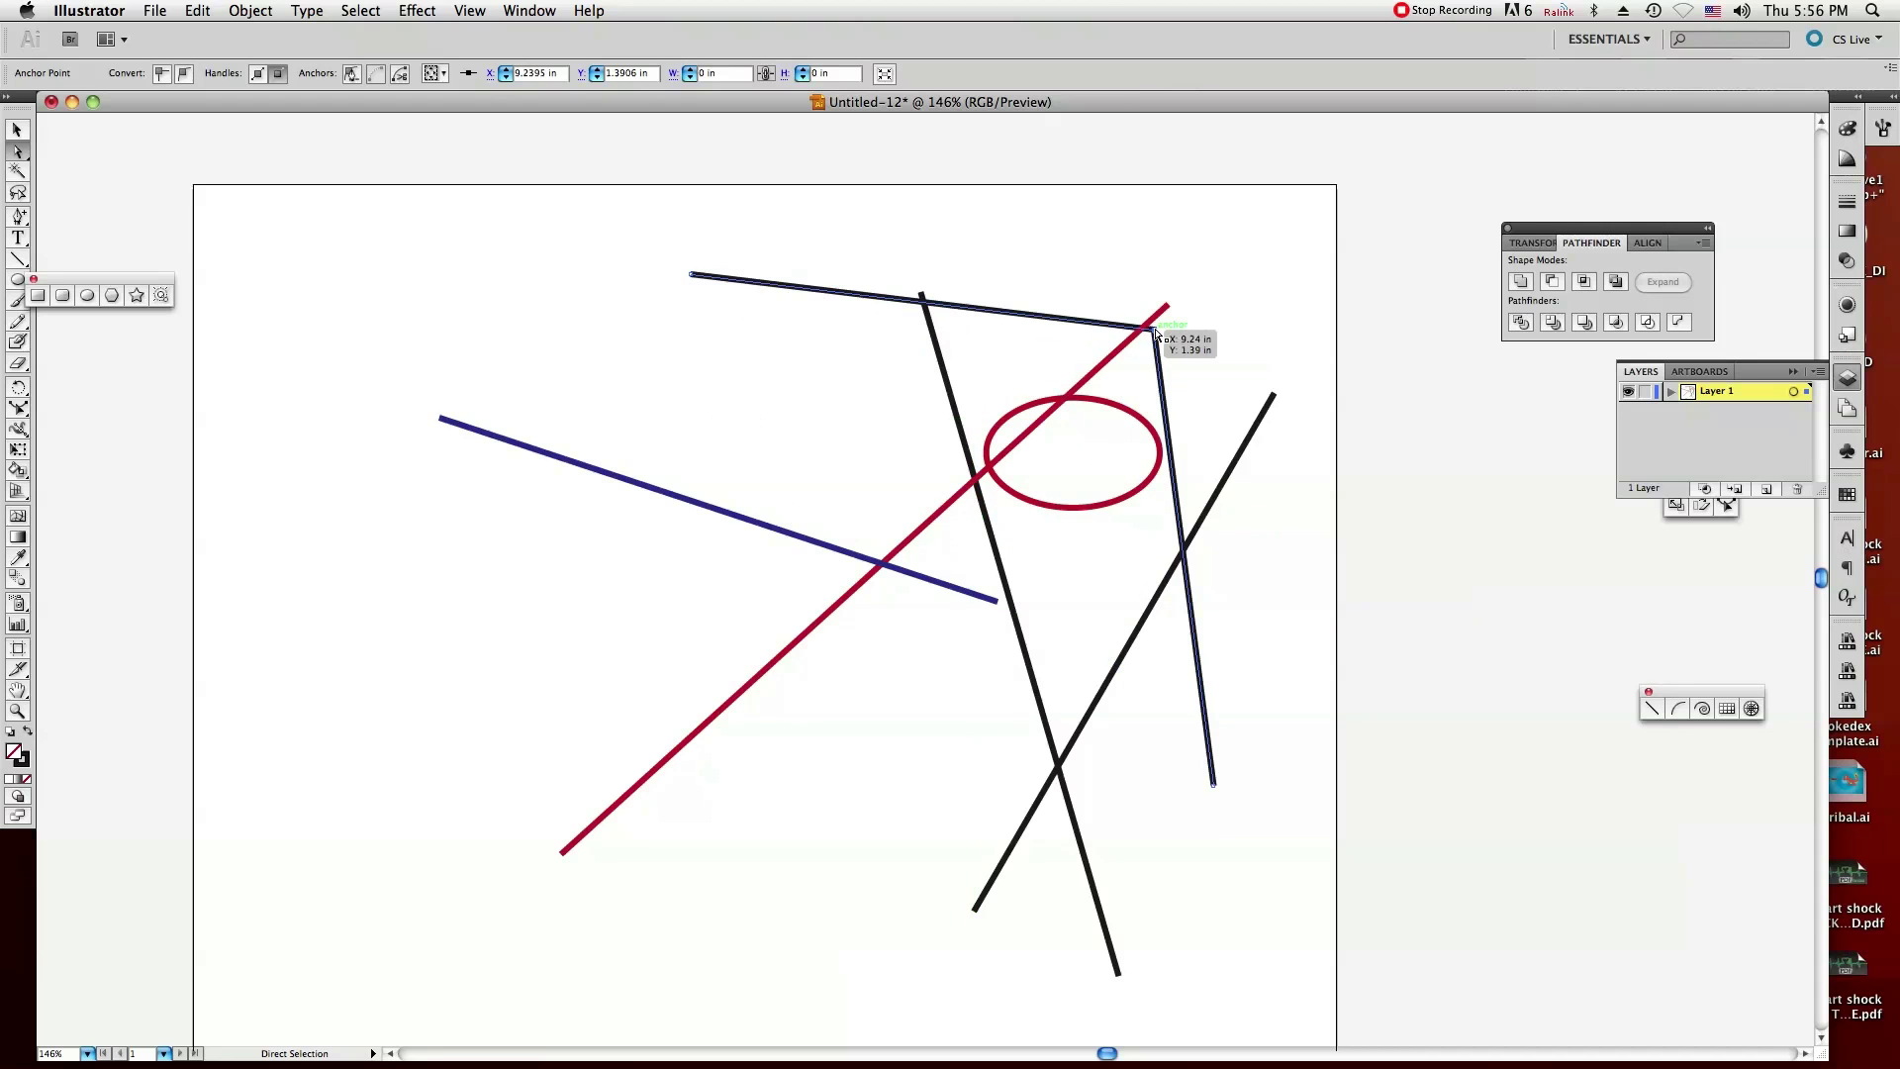
pyautogui.moveTo(1155, 331); pyautogui.dragTo(686, 358)
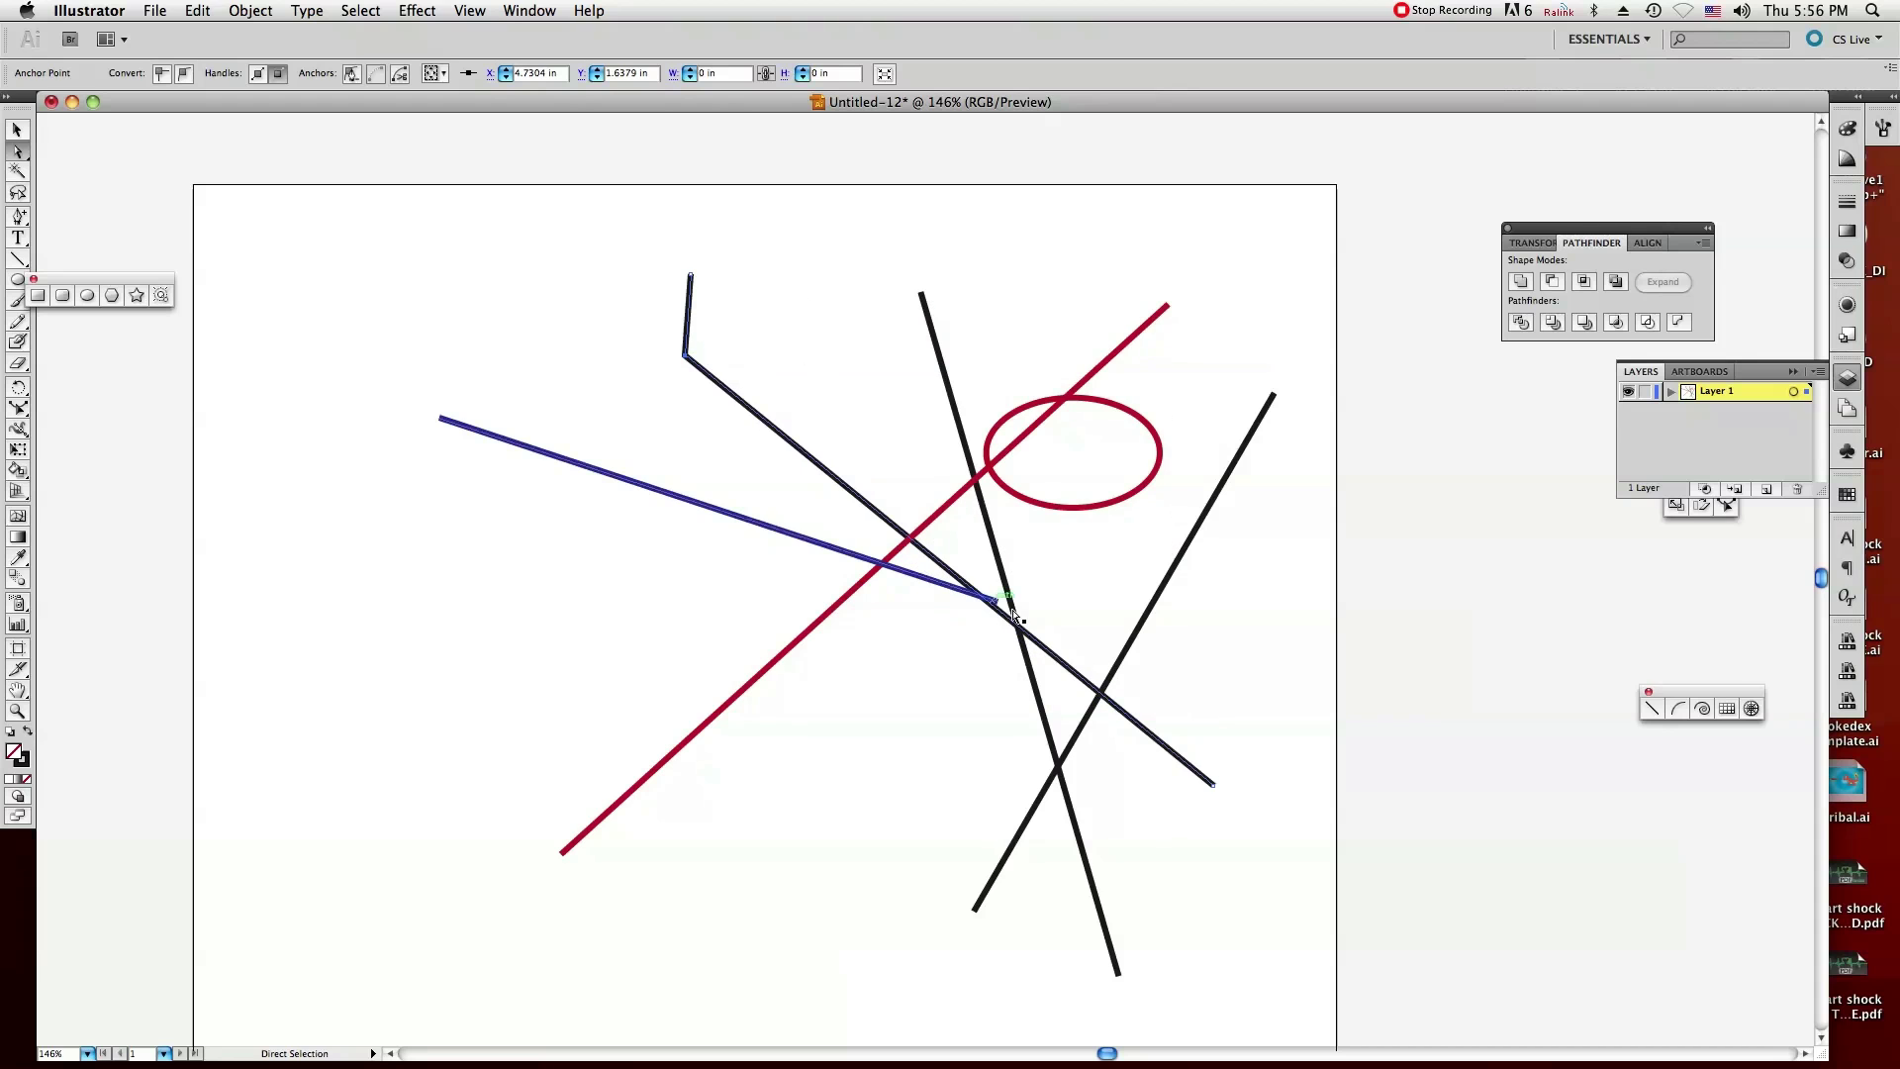
pyautogui.moveTo(1214, 783); pyautogui.dragTo(1215, 555)
pyautogui.click(25, 172)
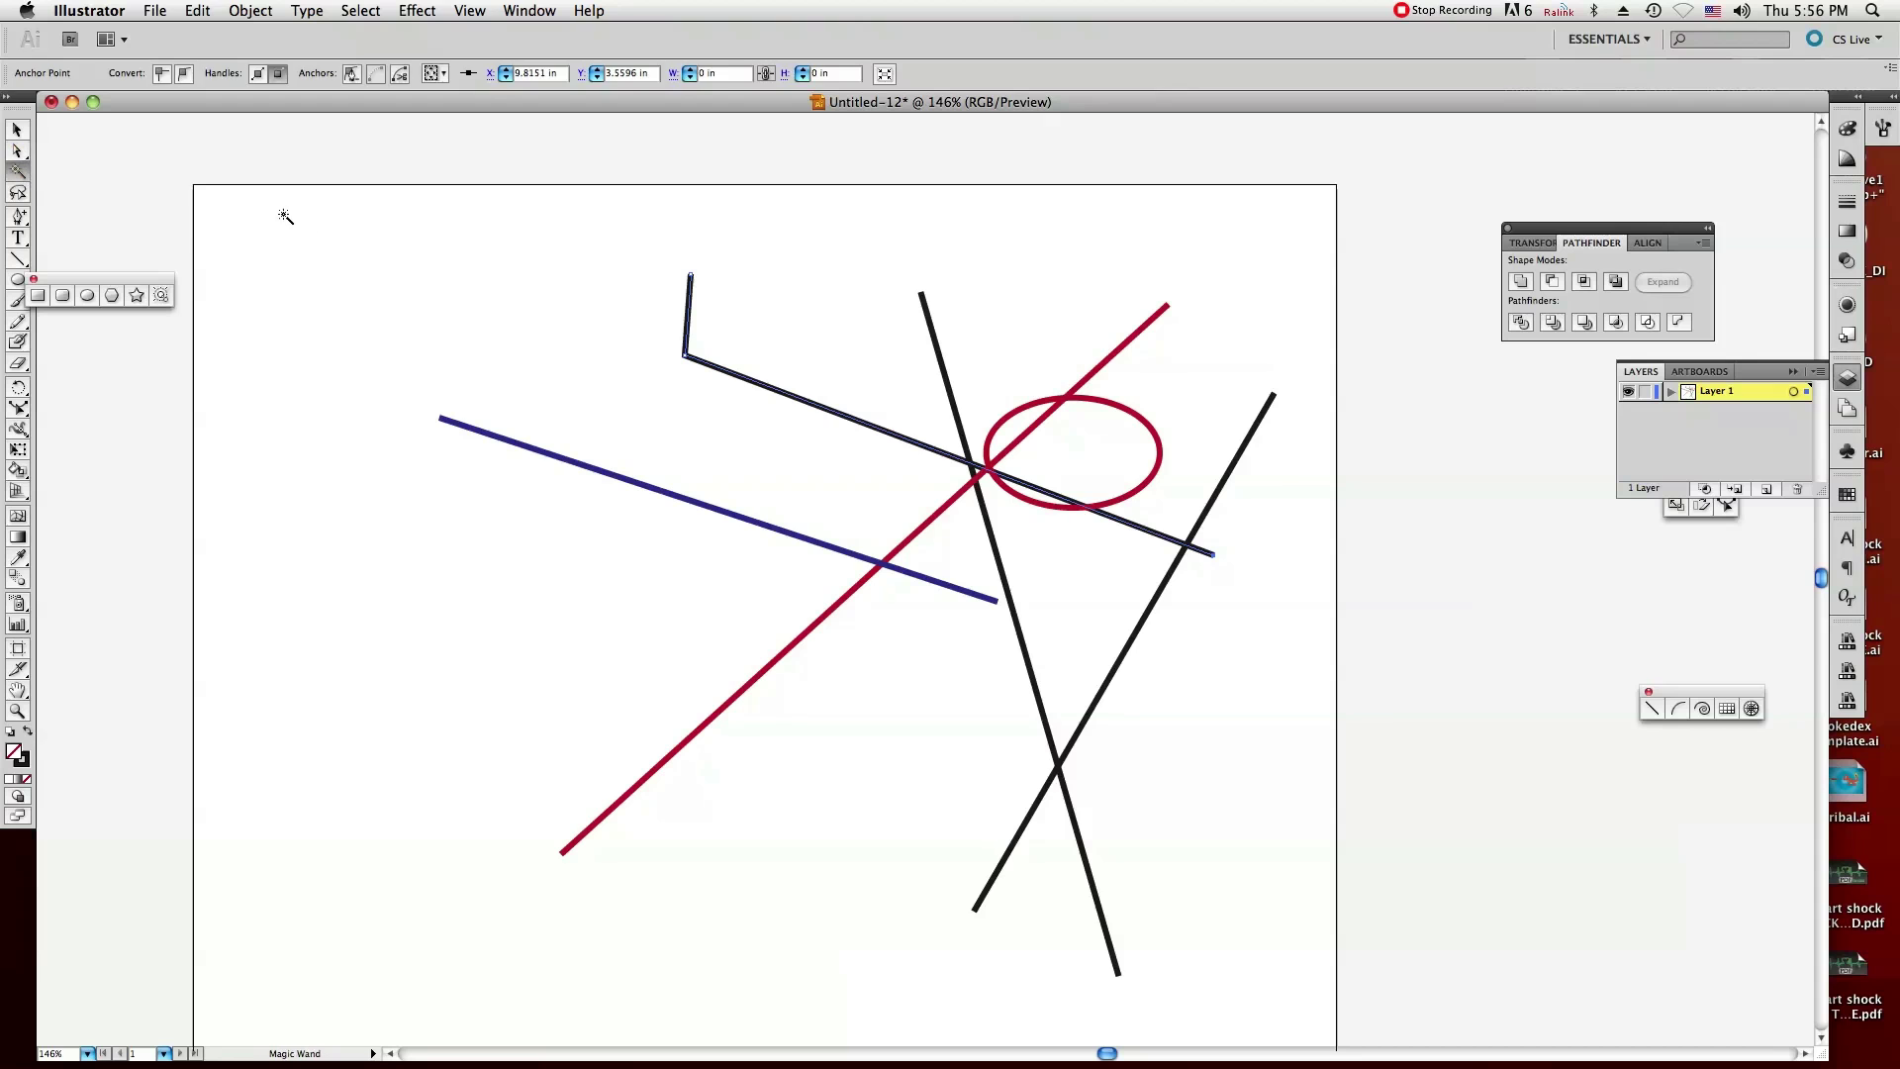
pyautogui.click(302, 223)
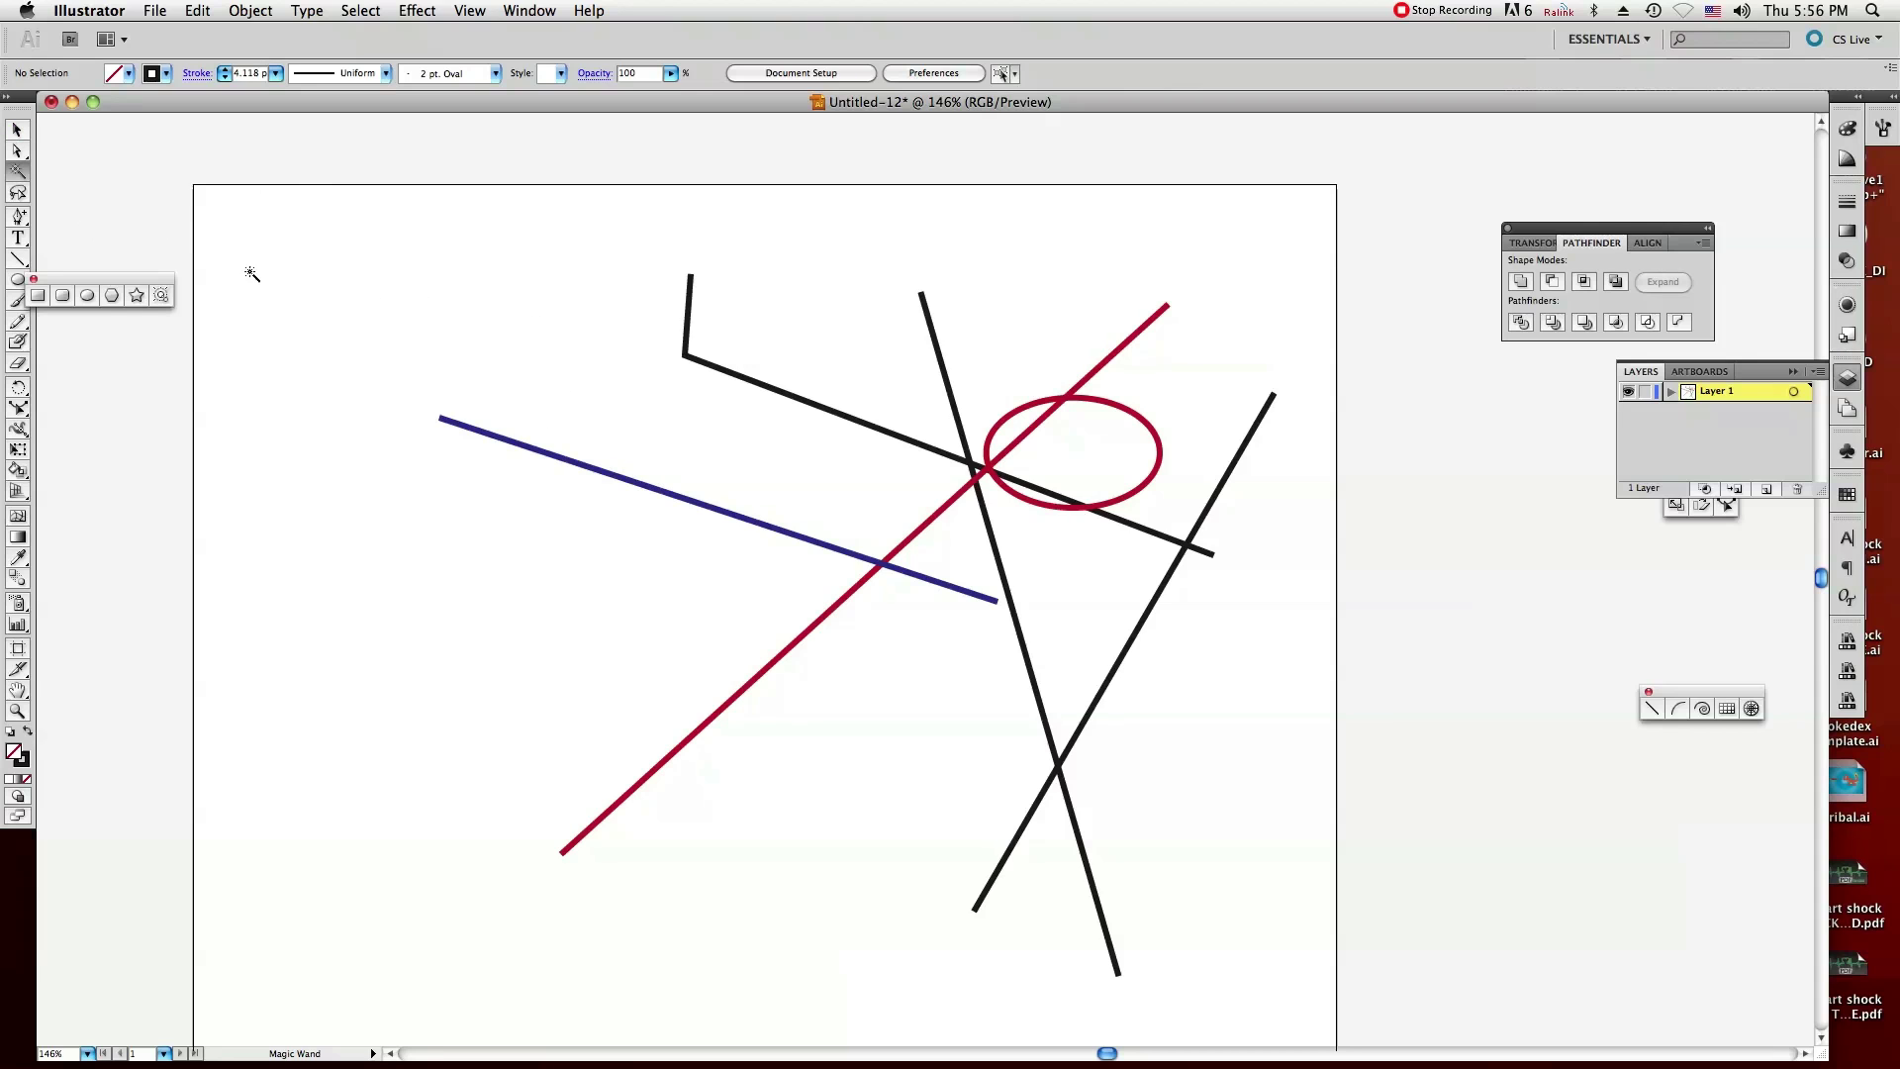
pyautogui.click(18, 129)
# Lasso-select anchor points around the artwork, then clear that selection.
pyautogui.click(23, 194)
pyautogui.moveTo(550, 640)
pyautogui.mouseDown()
pyautogui.moveTo(275, 360)
pyautogui.moveTo(685, 184)
pyautogui.moveTo(1001, 322)
pyautogui.moveTo(1176, 287)
pyautogui.moveTo(1301, 498)
pyautogui.moveTo(1281, 842)
pyautogui.moveTo(1043, 954)
pyautogui.moveTo(480, 734)
pyautogui.moveTo(463, 595)
pyautogui.moveTo(550, 640)
pyautogui.mouseUp()
pyautogui.press('super+shift+a')
# Lasso the blue and red lines' anchors and select both lines as whole objects.
pyautogui.moveTo(416, 570)
pyautogui.mouseDown()
pyautogui.moveTo(979, 869)
pyautogui.moveTo(420, 579)
pyautogui.mouseUp()
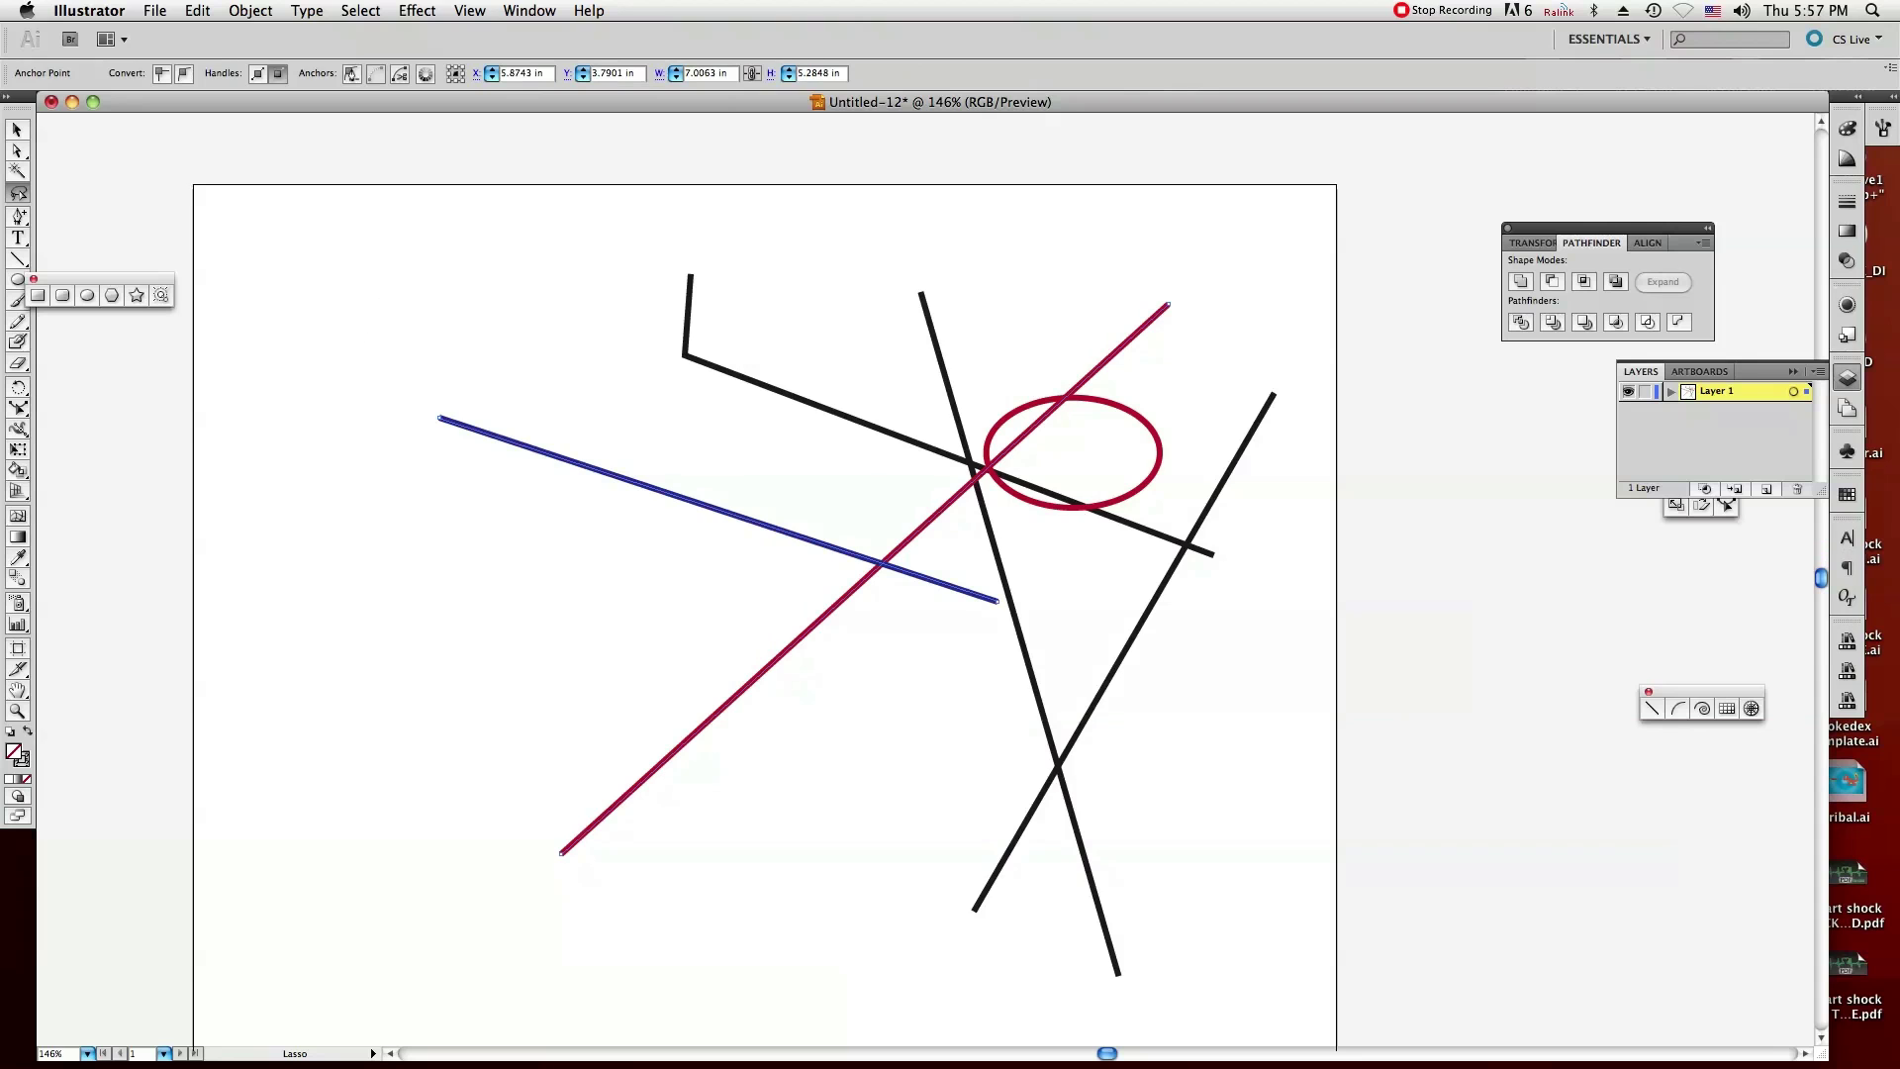
pyautogui.press('super+shift+a')
pyautogui.moveTo(417, 395)
pyautogui.mouseDown()
pyautogui.moveTo(580, 606)
pyautogui.moveTo(521, 953)
pyautogui.moveTo(636, 983)
pyautogui.moveTo(708, 663)
pyautogui.moveTo(388, 409)
pyautogui.mouseUp()
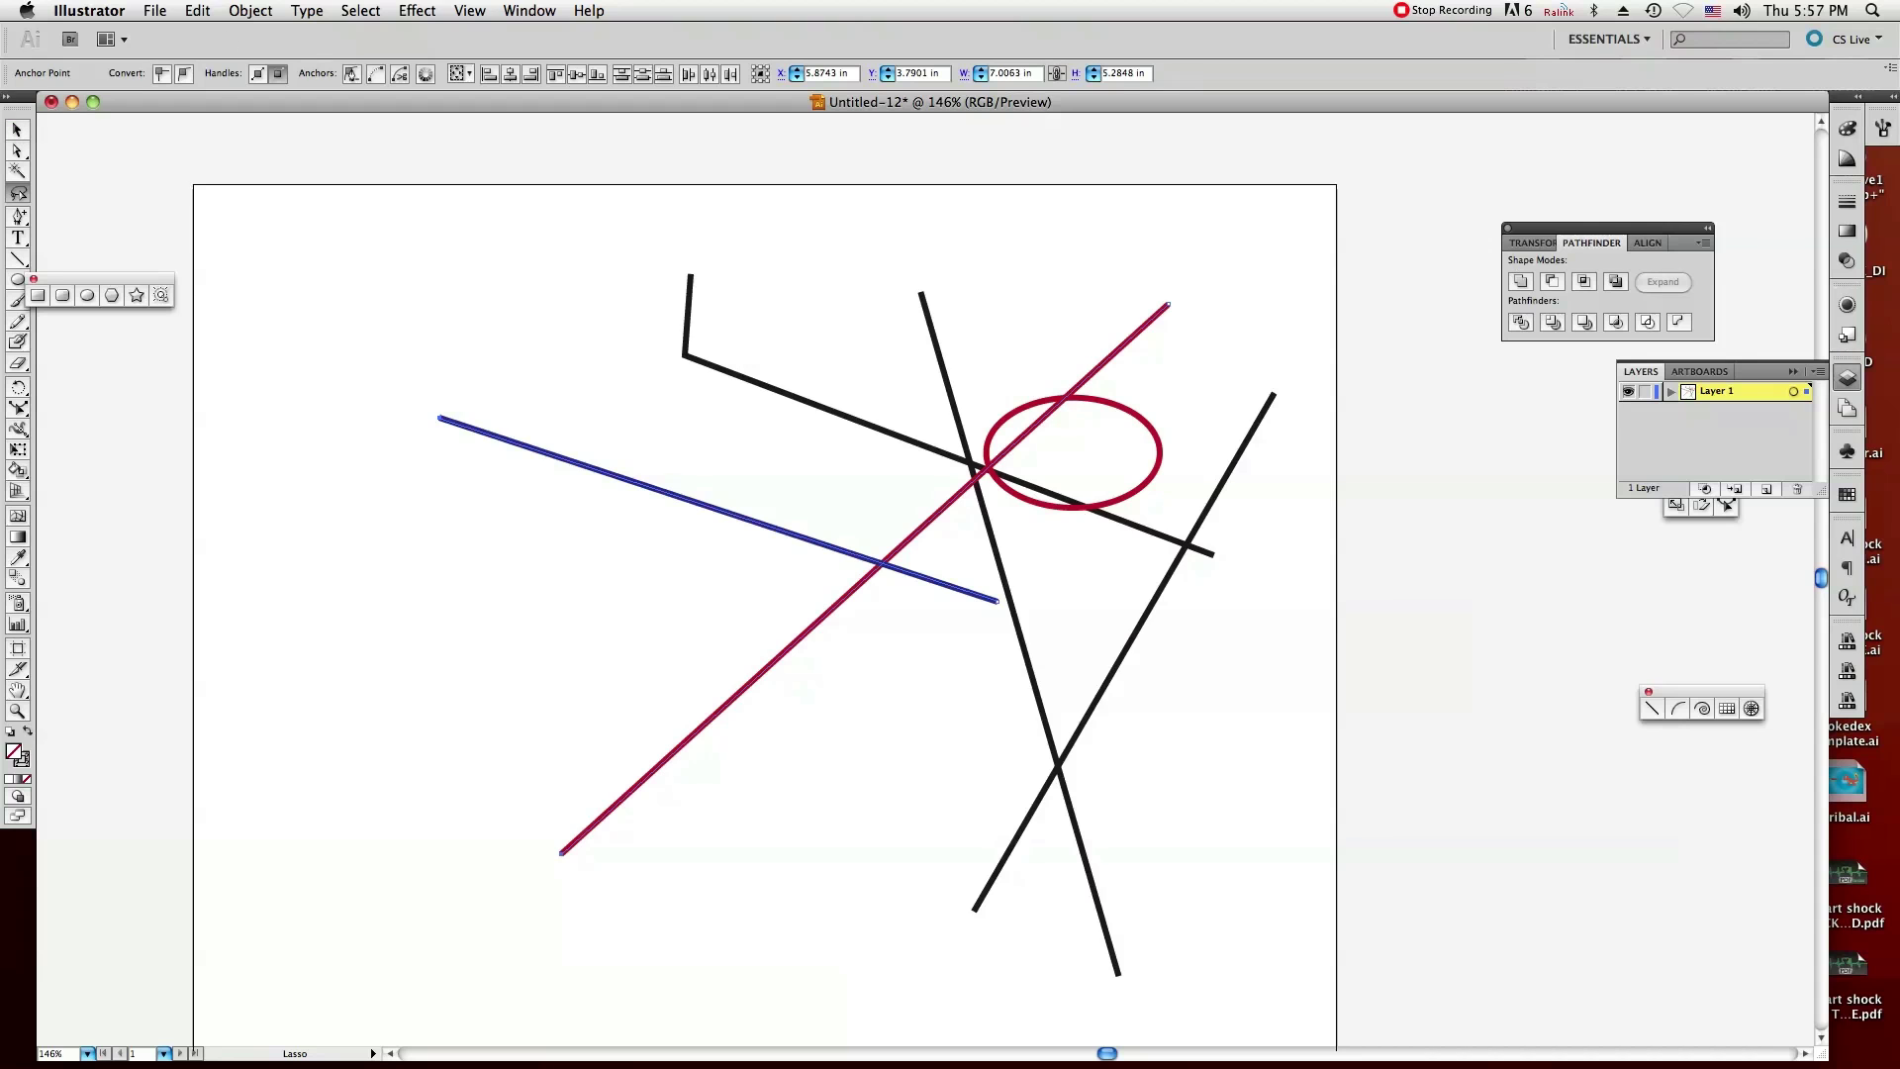
pyautogui.click(17, 130)
pyautogui.click(453, 330)
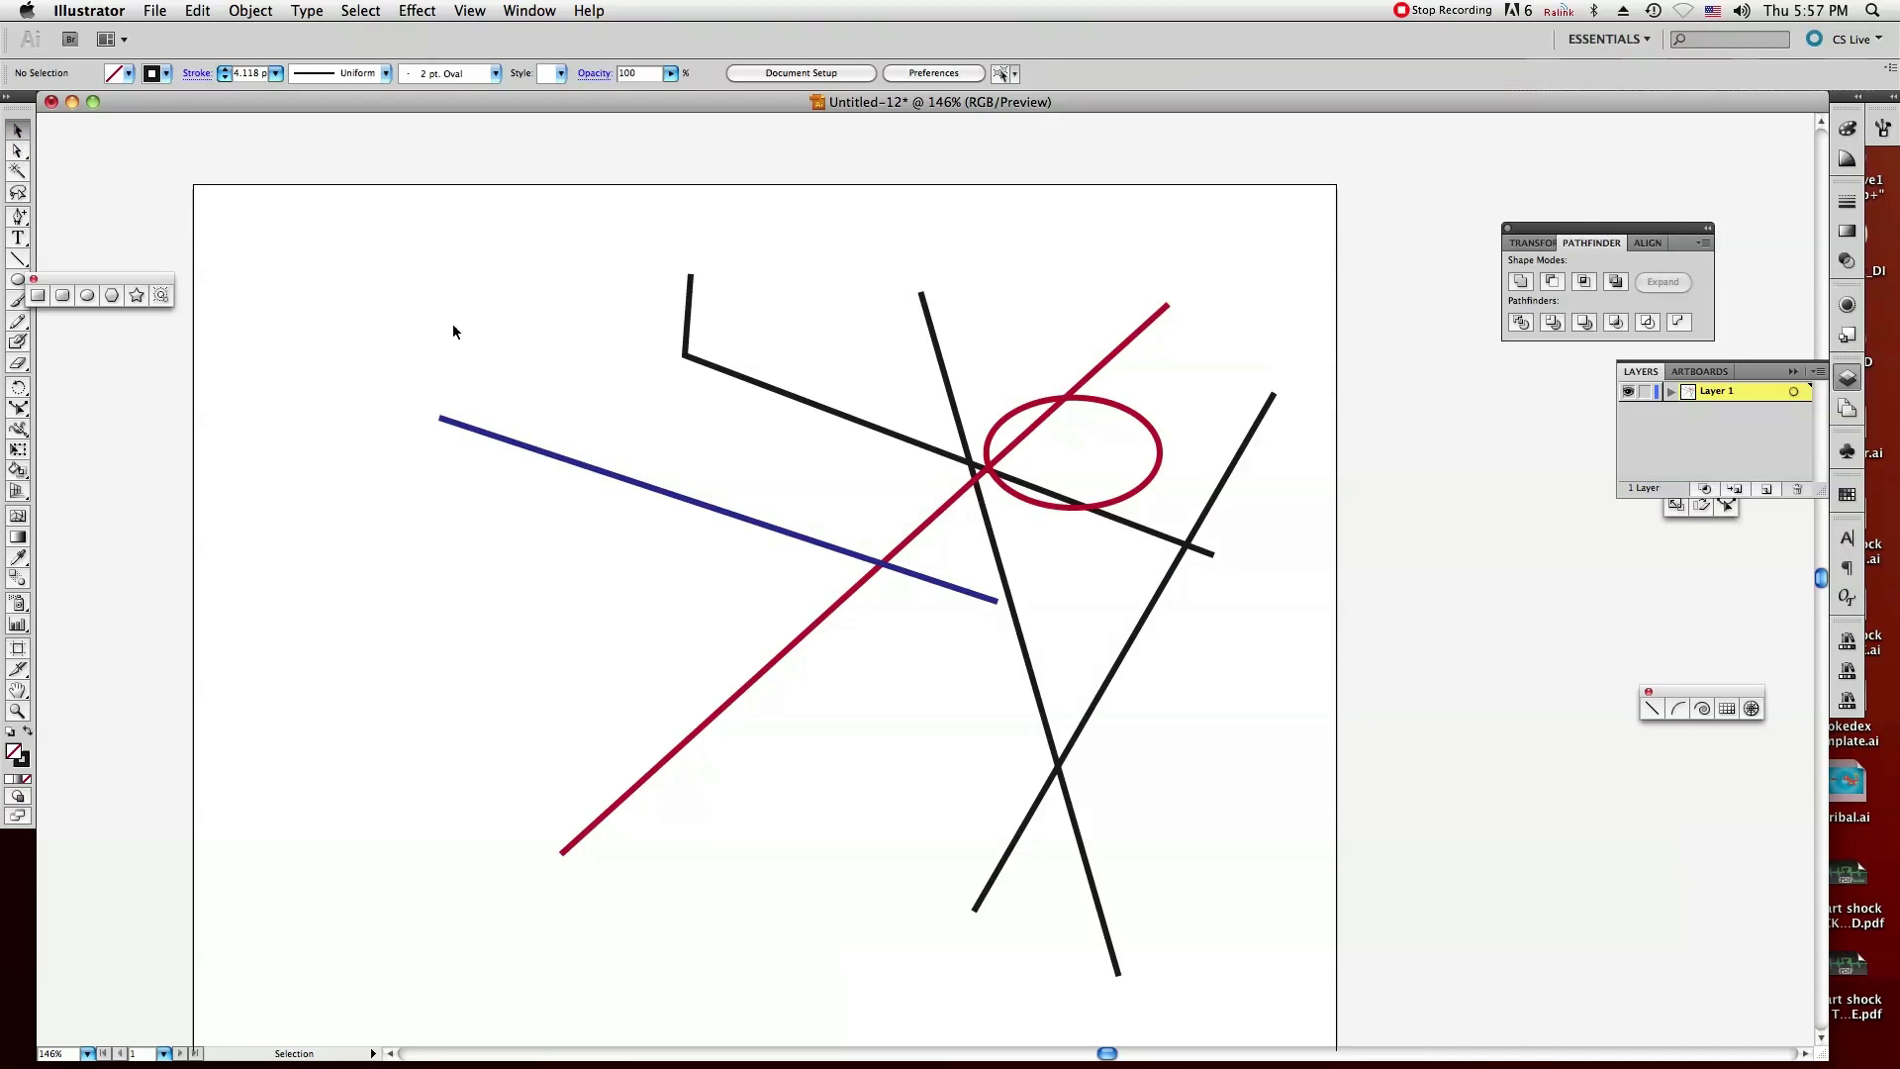